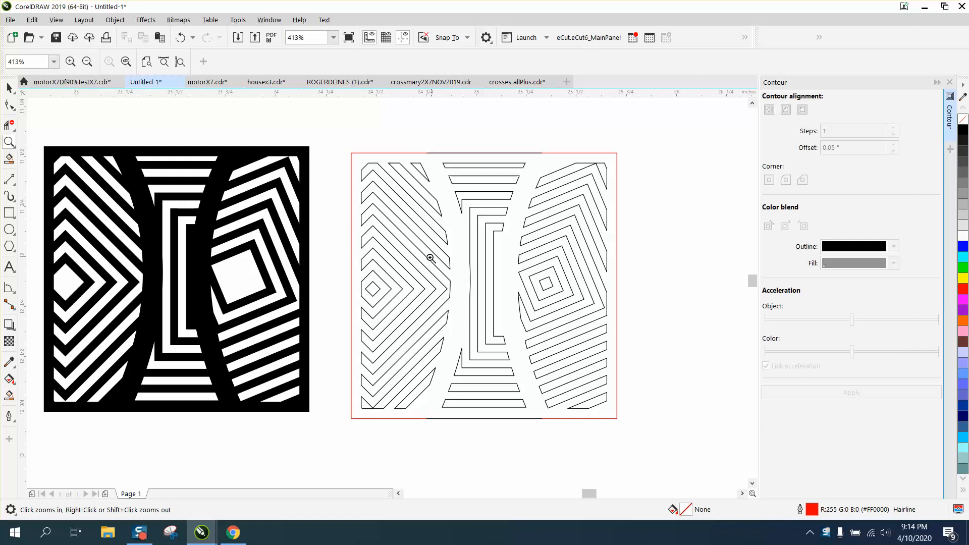
Create a yellow, outline-free Smart Fill shape from the right curved section of the divided square
right_click(323, 235)
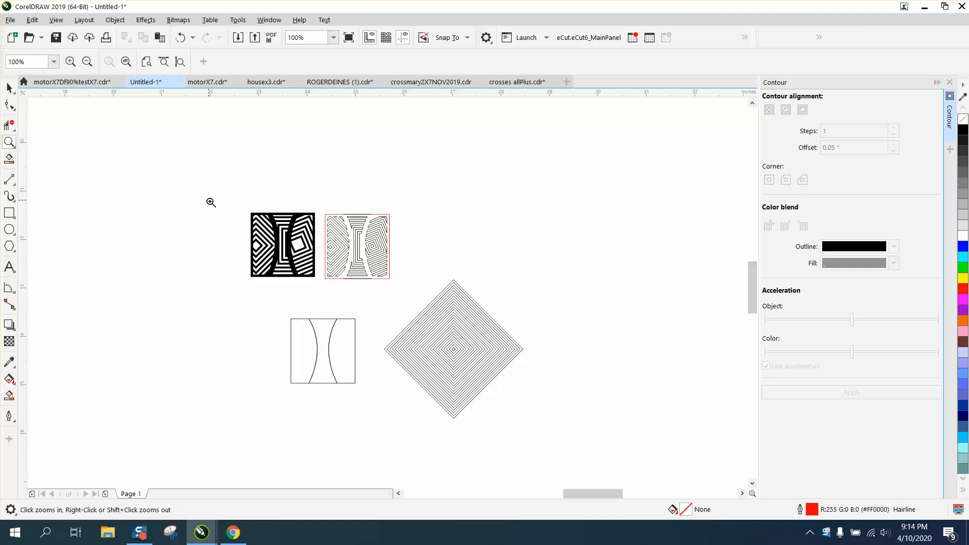
drag(232, 245, 614, 445)
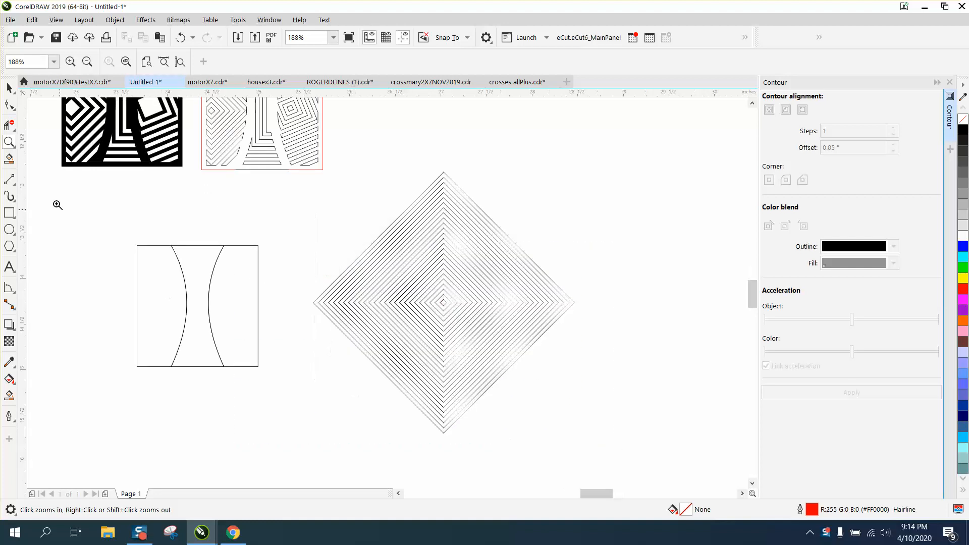
click(9, 88)
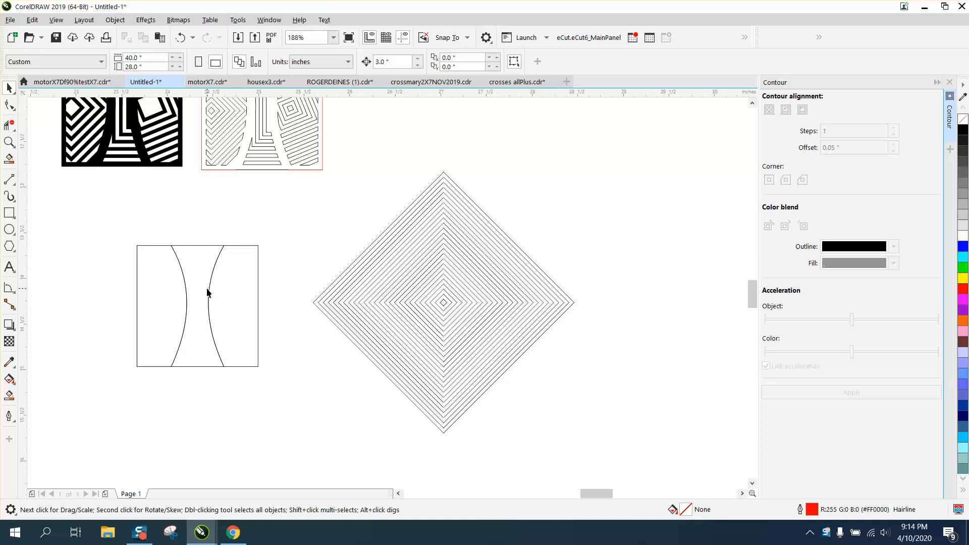
click(9, 397)
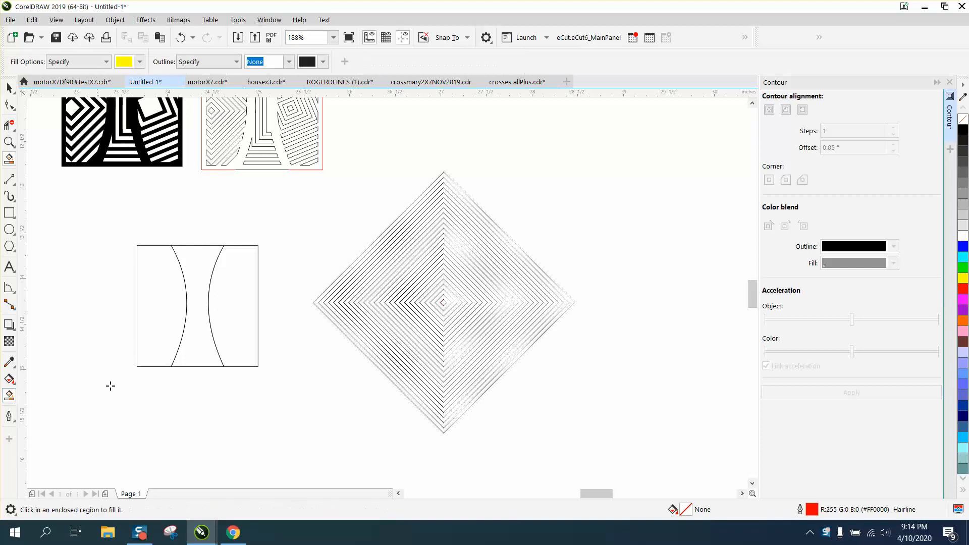
click(223, 315)
key(Right)
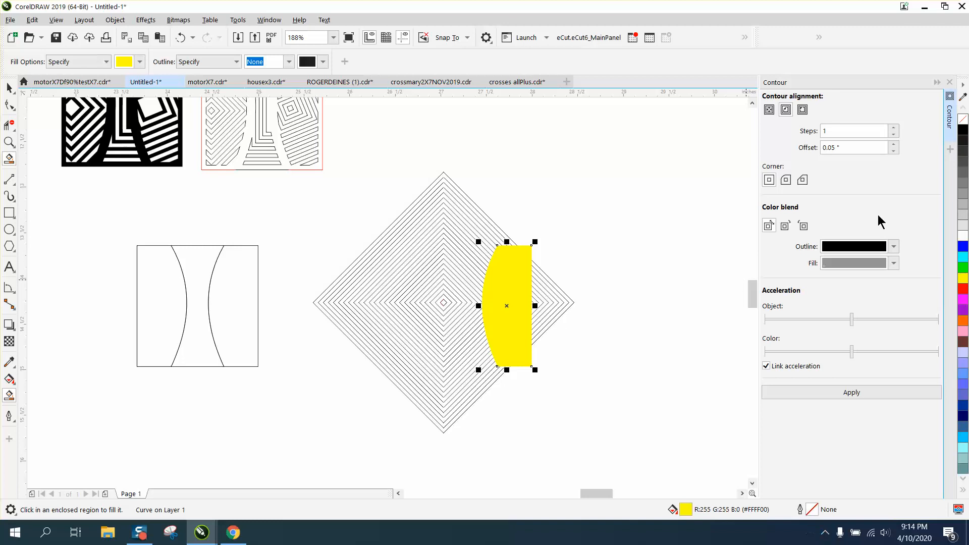
key(Delete)
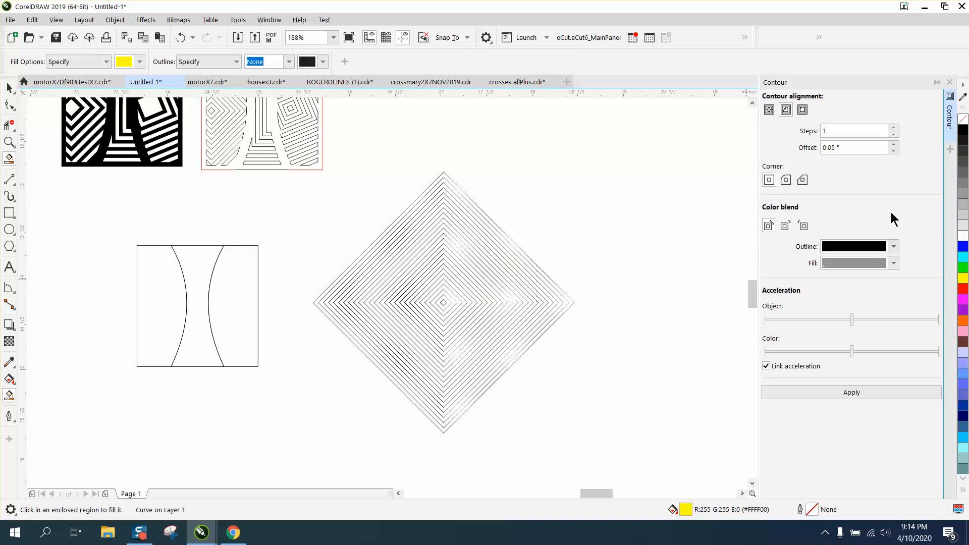
key(ctrl+z)
key(ctrl+z)
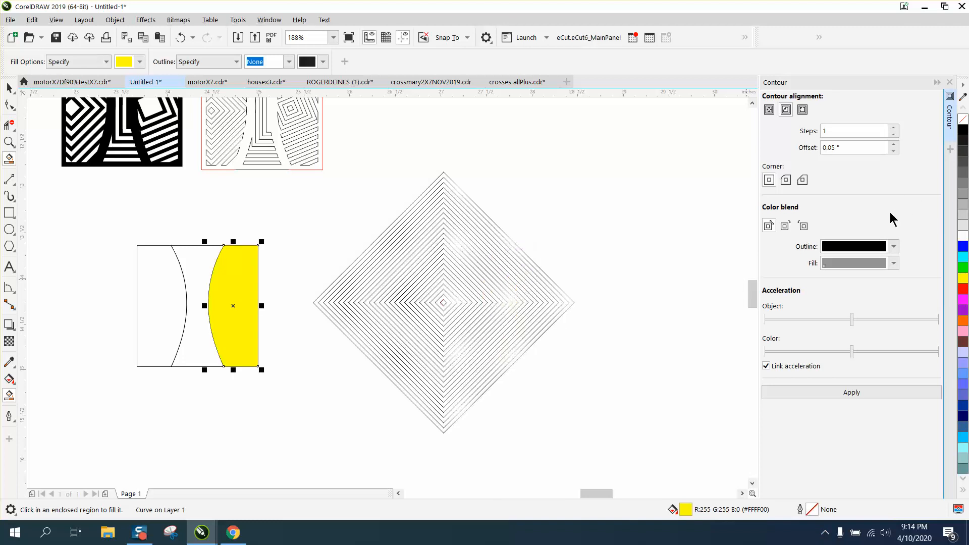
Set the nudge distance to 2 inches and nudge the yellow piece right twice, past the concentric diamond
click(10, 87)
click(62, 170)
click(394, 62)
double_click(394, 63)
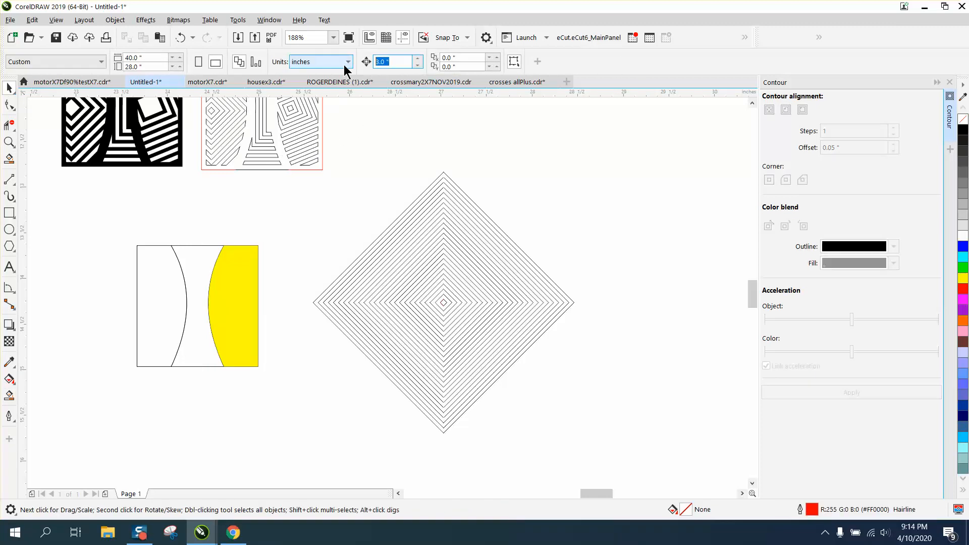
click(233, 280)
key(Right)
key(Right)
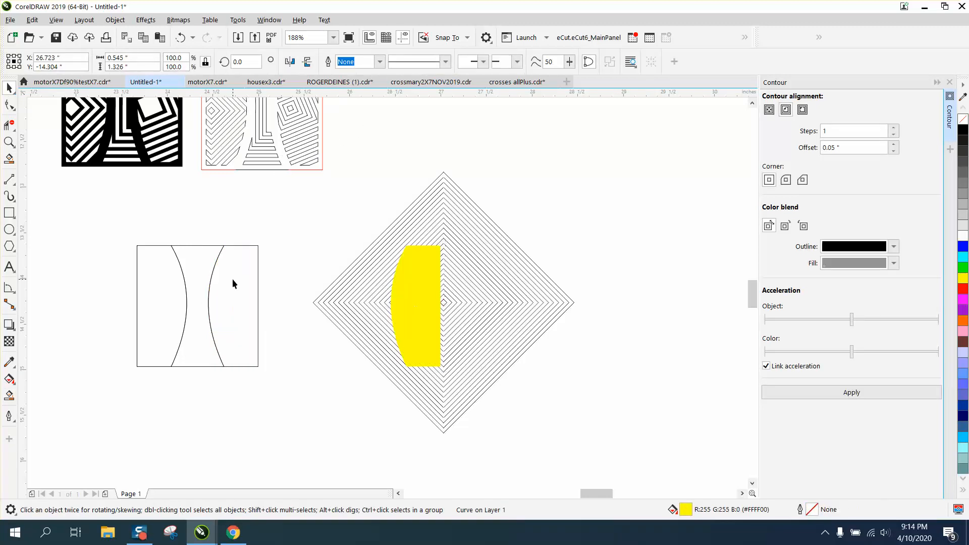
Replace the piece's fill with a red outline and add a one-step inside contour with a 0.05 inch offset
click(965, 121)
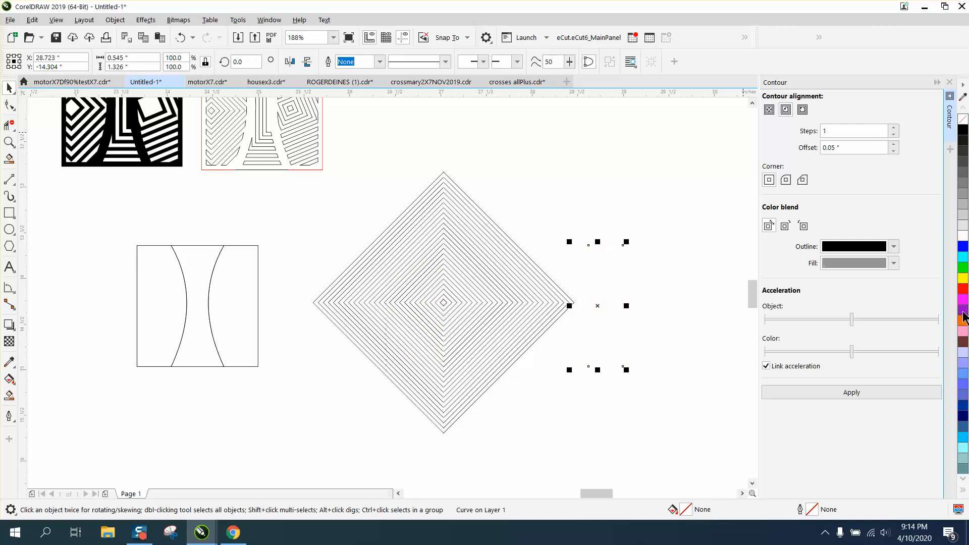
right_click(964, 288)
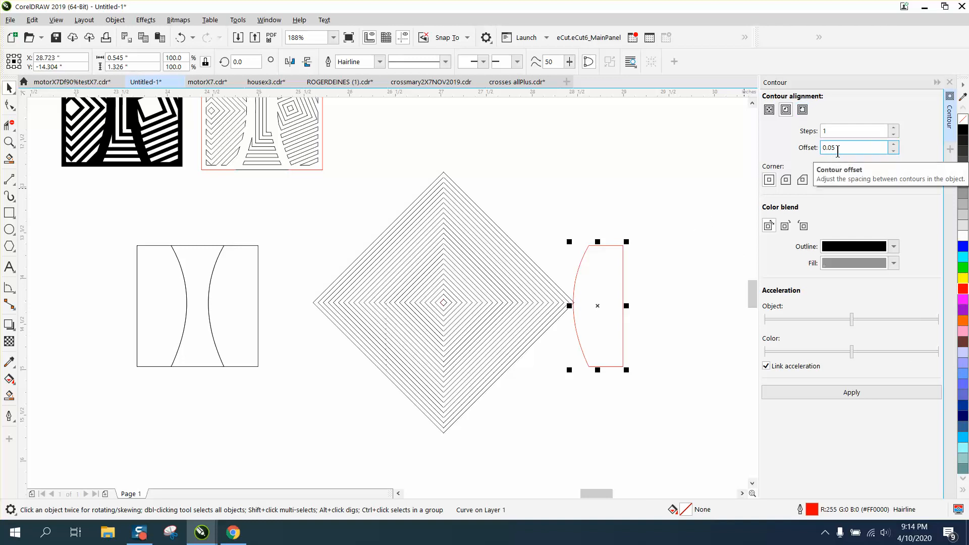
click(858, 393)
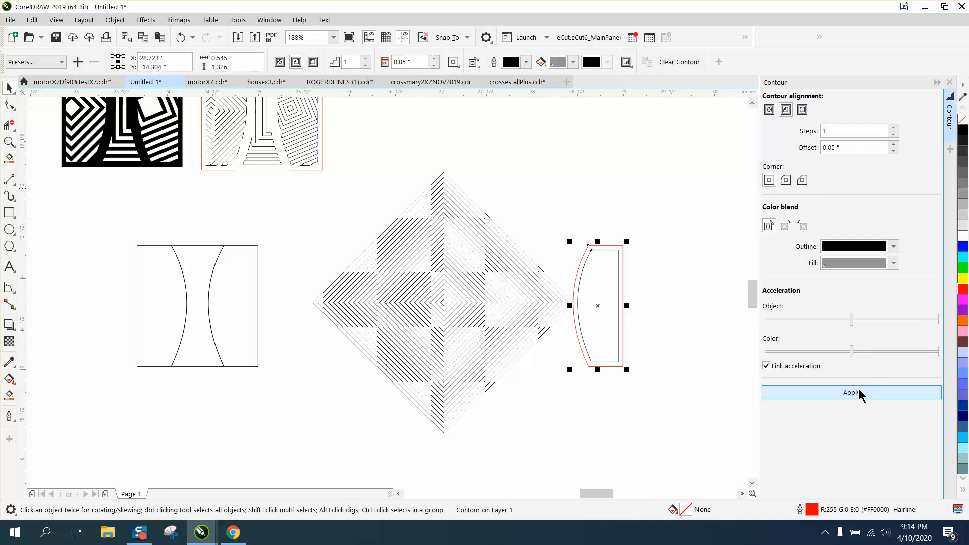
Break the contour apart and nudge the red outer outline 2 inches left onto the concentric diamond
click(114, 20)
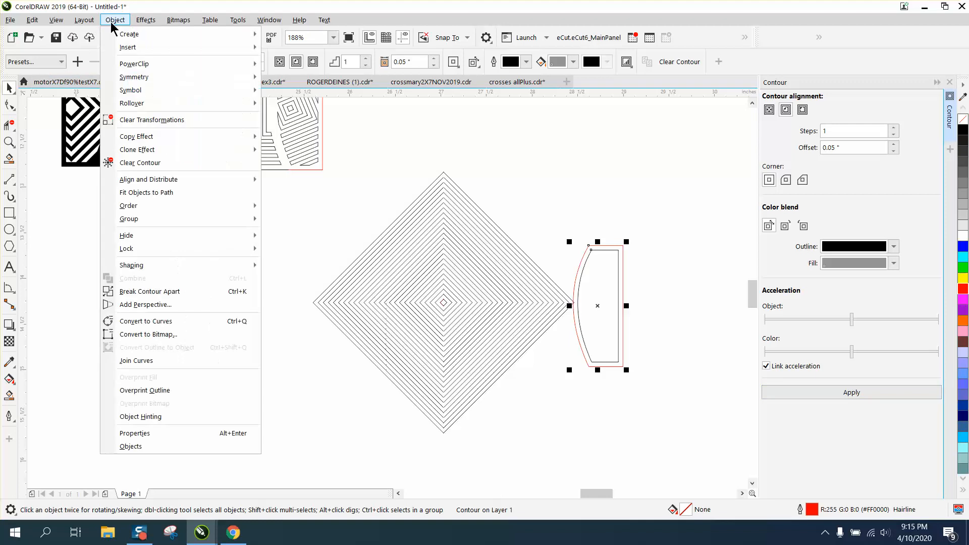
click(159, 285)
click(159, 285)
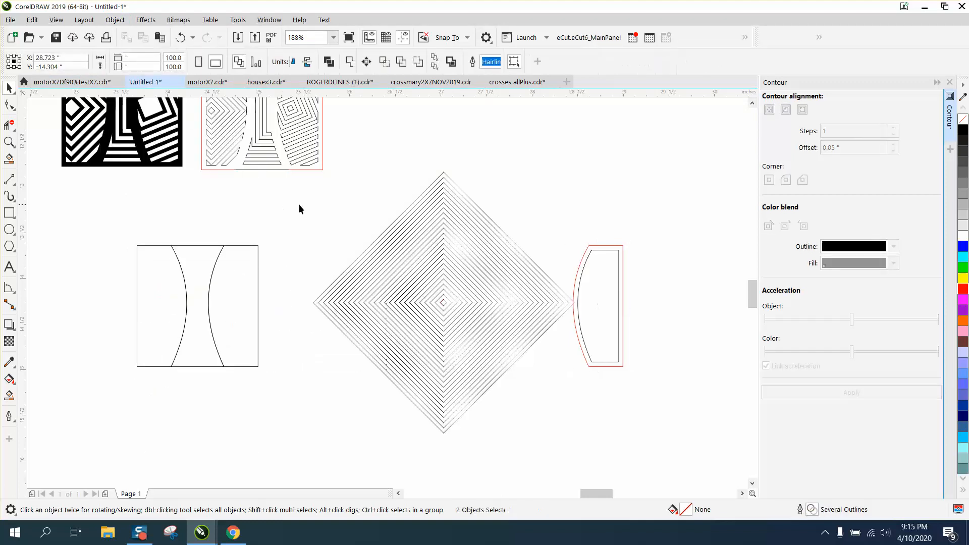
click(621, 247)
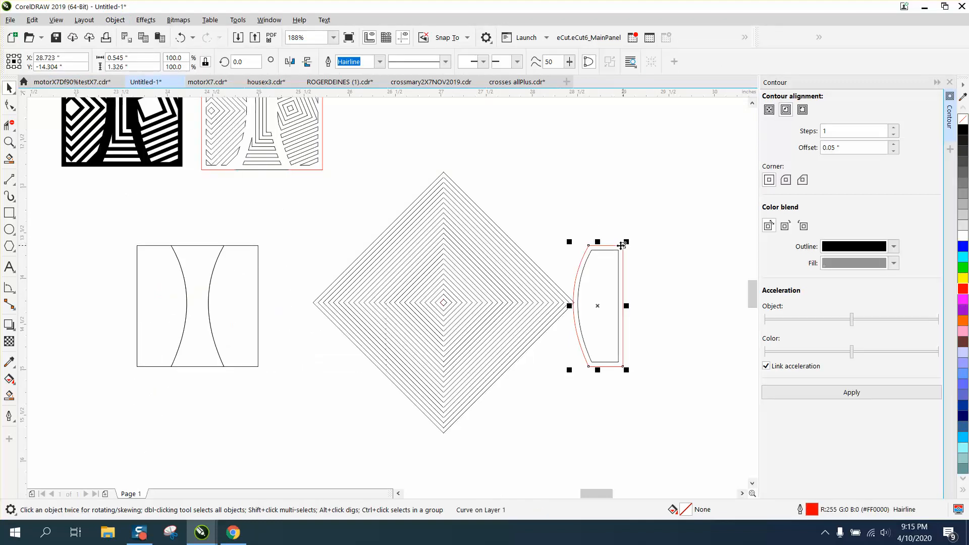
key(Left)
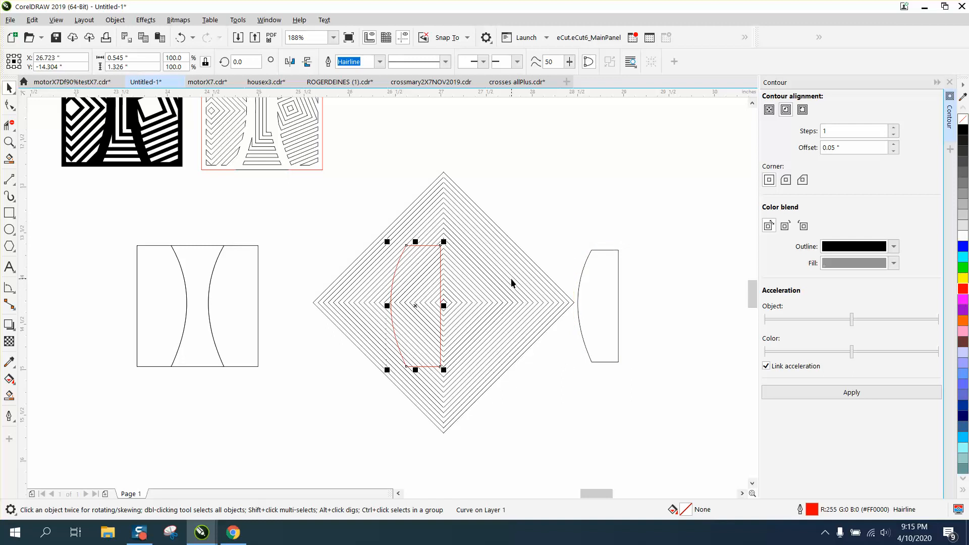
Move the concentric diamond slightly left so its centre lies just inside the red outline's straight edge
drag(517, 283, 498, 277)
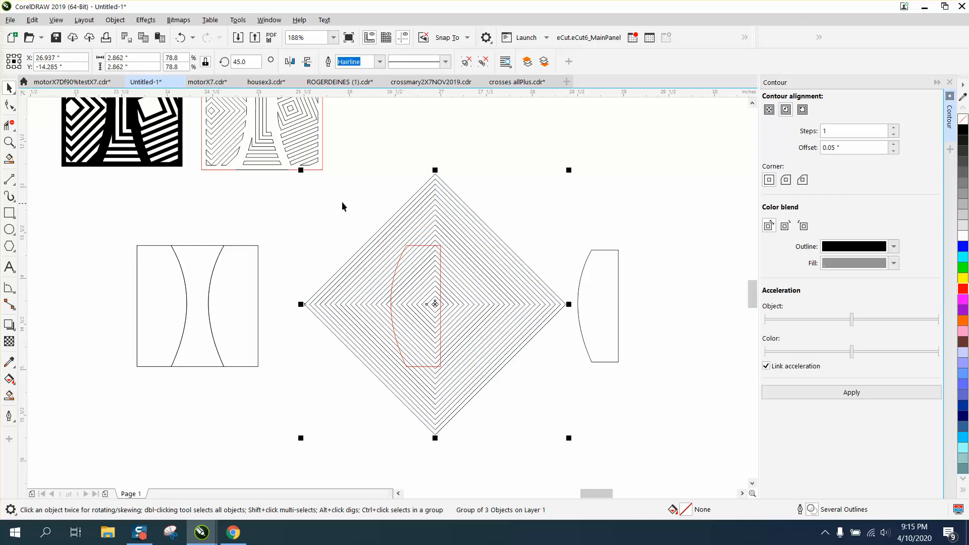
drag(268, 180, 288, 247)
drag(574, 440, 571, 437)
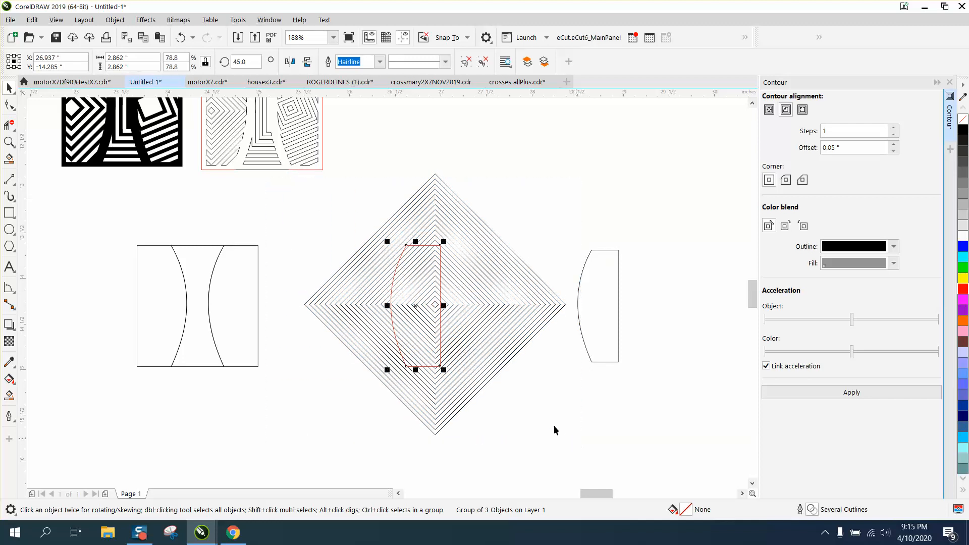
click(277, 174)
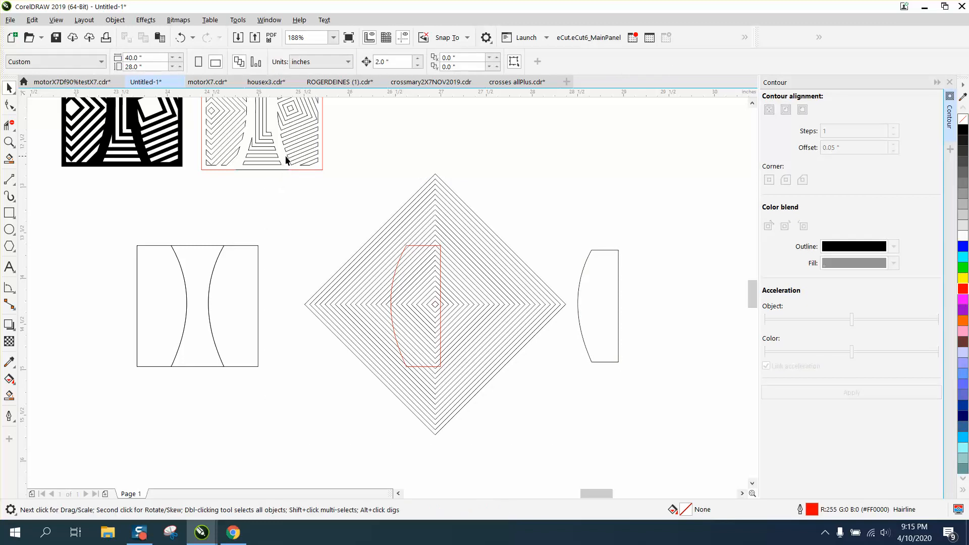
Move the black reference design, its line version and the loose chevron far right, out of the work area
scroll(286, 159, down, 2)
click(335, 114)
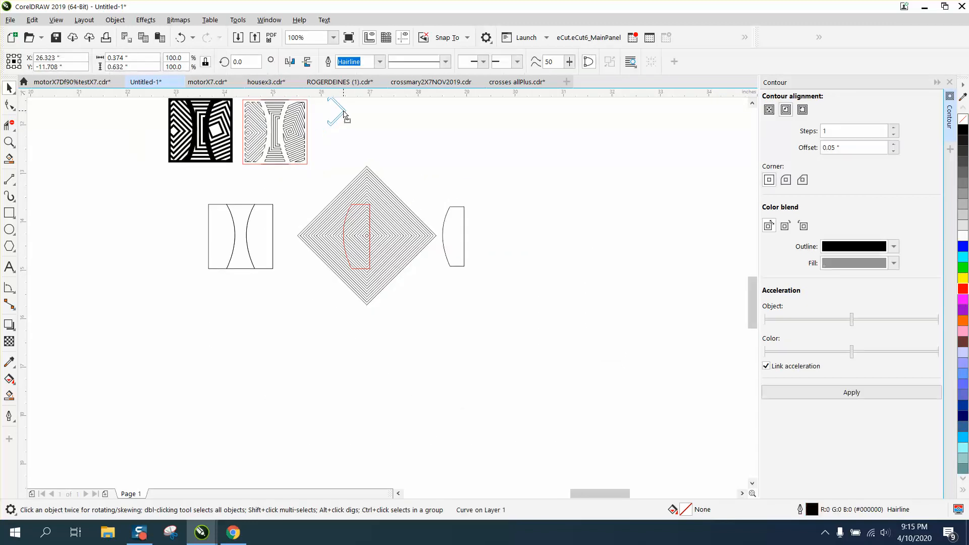
scroll(243, 134, down, 2)
click(12, 93)
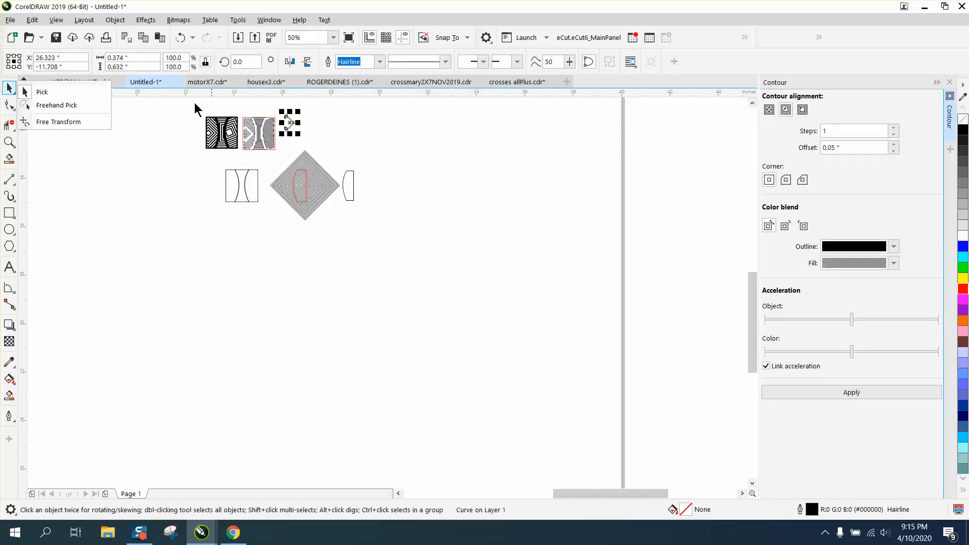
click(66, 95)
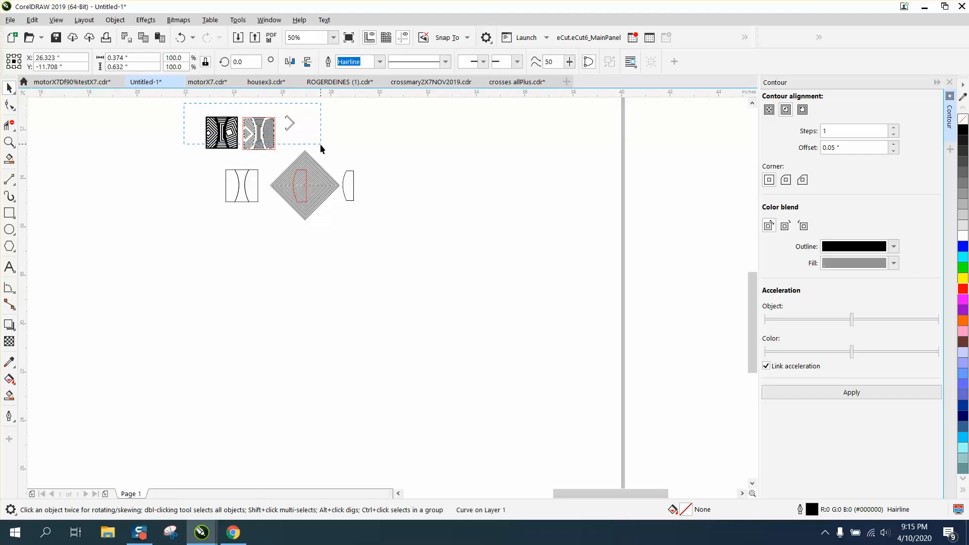
drag(320, 144, 320, 151)
drag(259, 132, 553, 132)
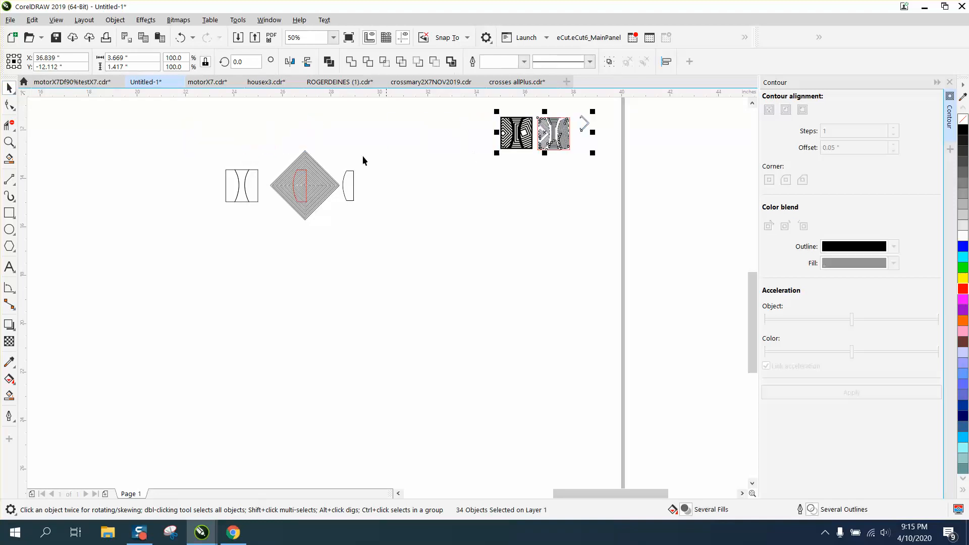
Intersect the diamond group with the red outline and nudge the resulting patterned piece 4 inches right, beyond the inset contour
click(10, 143)
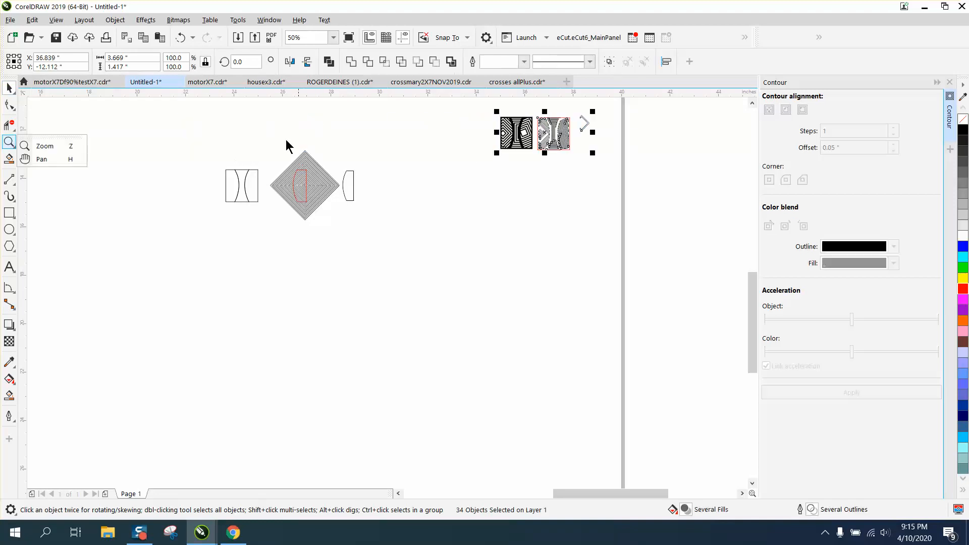
click(49, 145)
drag(258, 134, 354, 219)
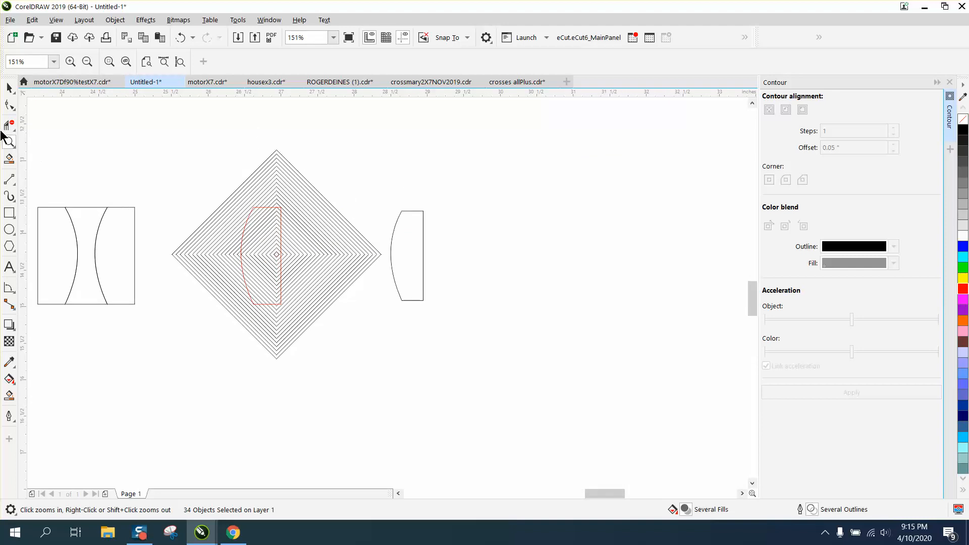
click(9, 89)
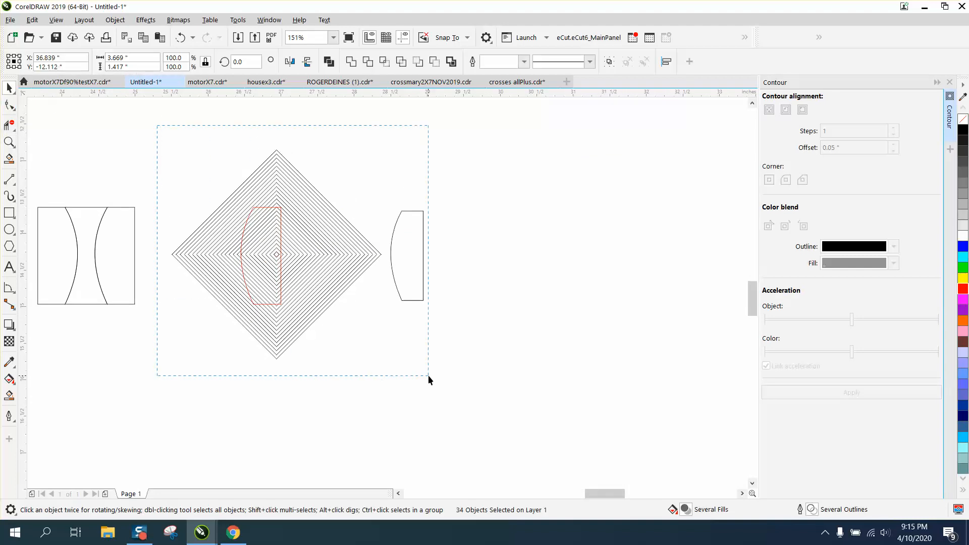
drag(428, 376, 391, 386)
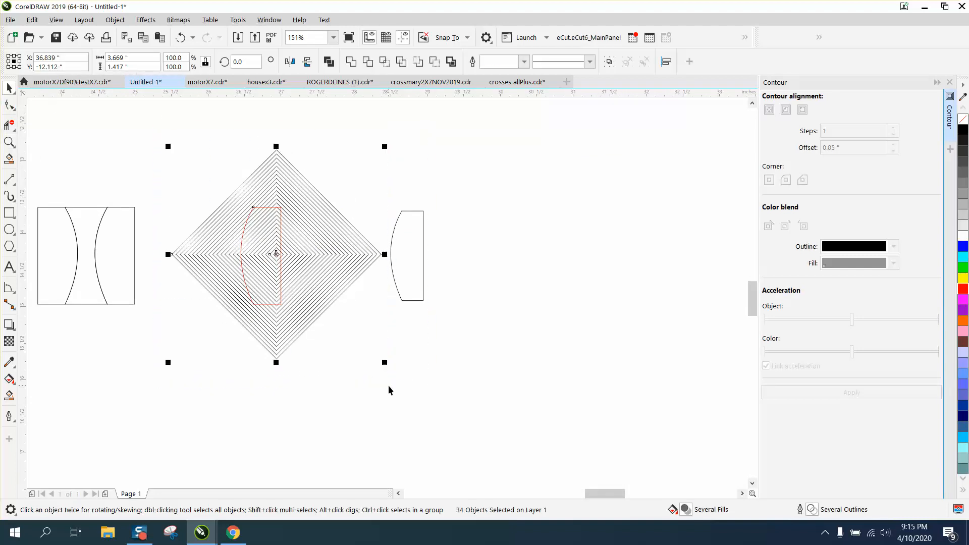
click(384, 62)
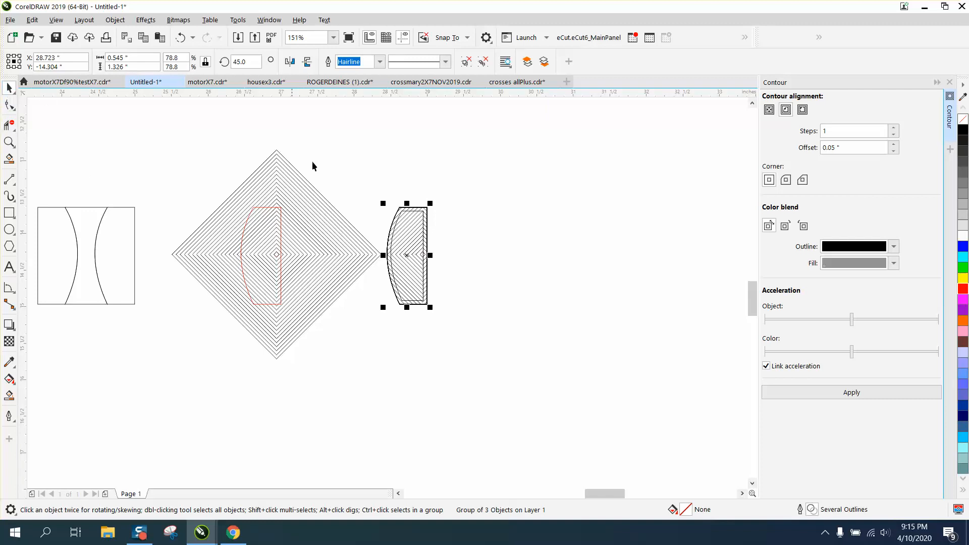
key(Right)
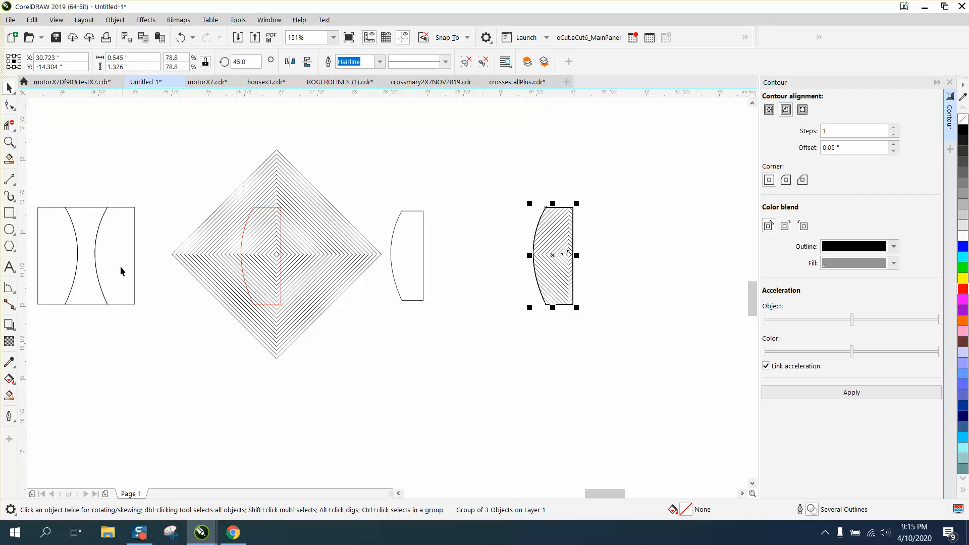
Try a yellow Smart Fill on a stripe inside the patterned piece
click(9, 141)
drag(514, 197, 581, 278)
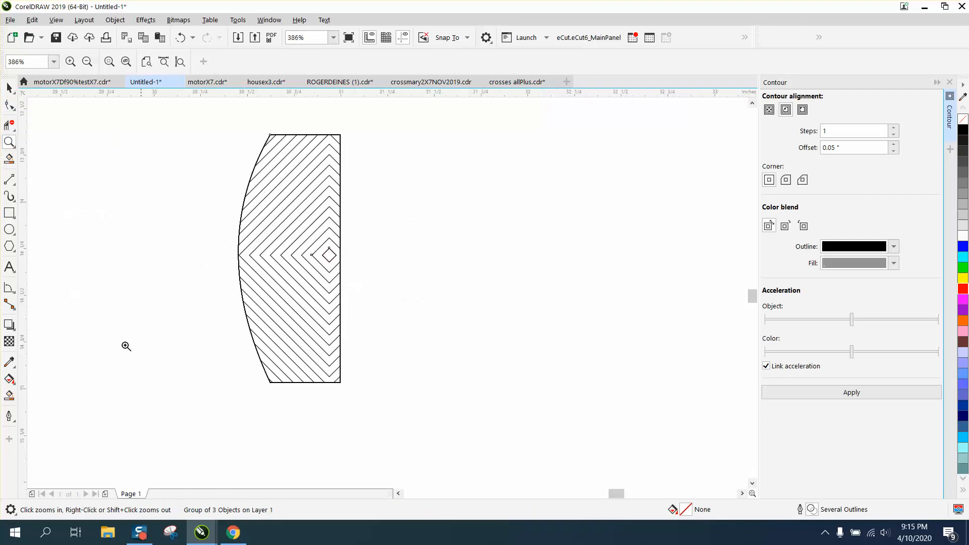
click(10, 395)
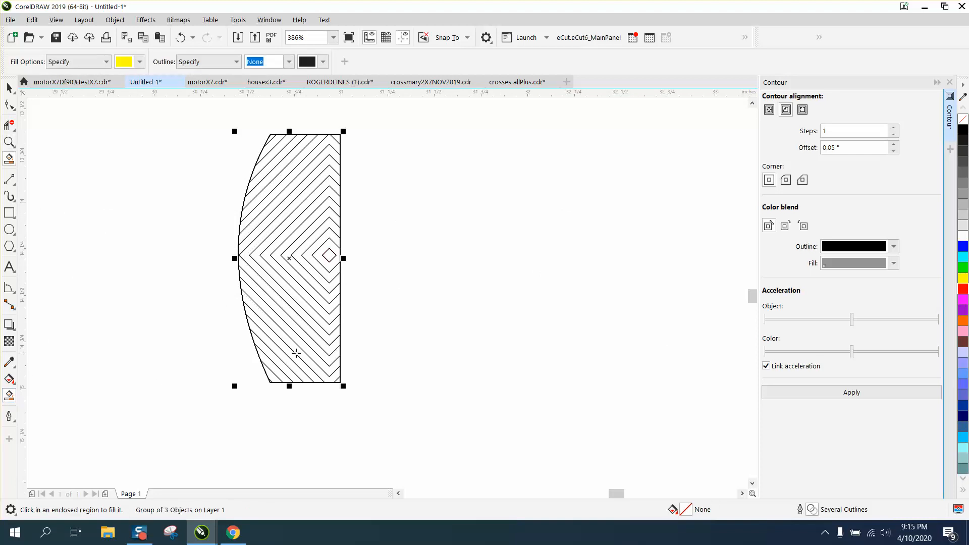
click(296, 353)
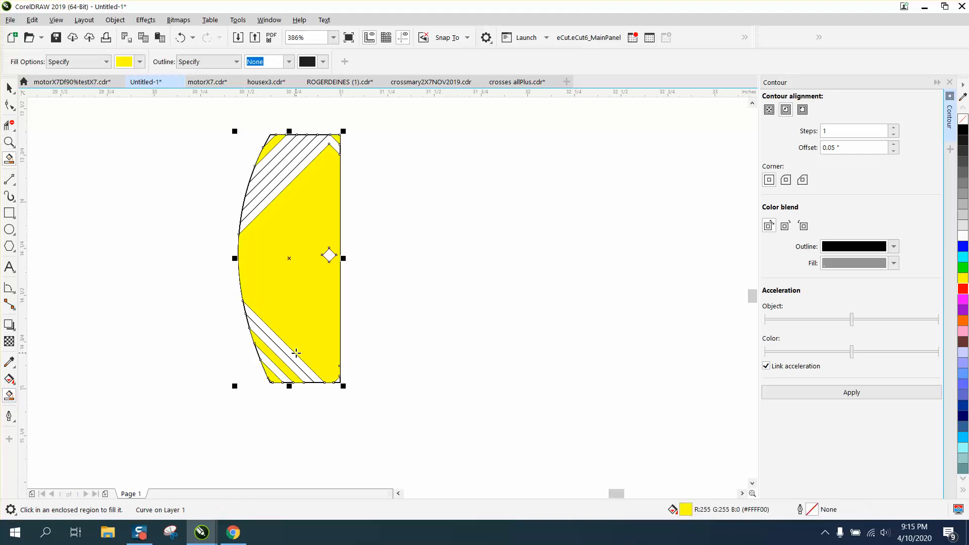
click(181, 38)
scroll(200, 132, down, 2)
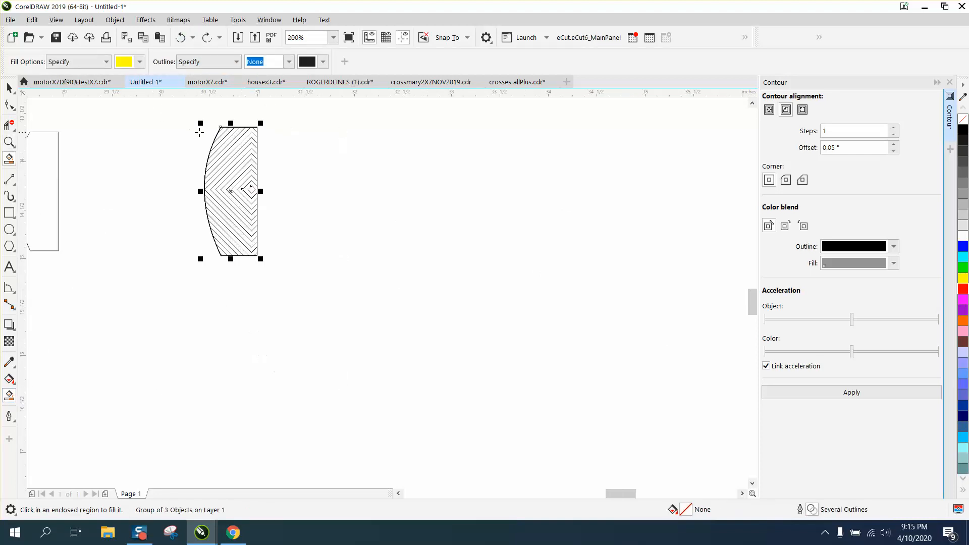
Nudge the patterned piece 2 inches back left over the inset contour outline
click(9, 87)
scroll(406, 214, down, 2)
key(shift+Left)
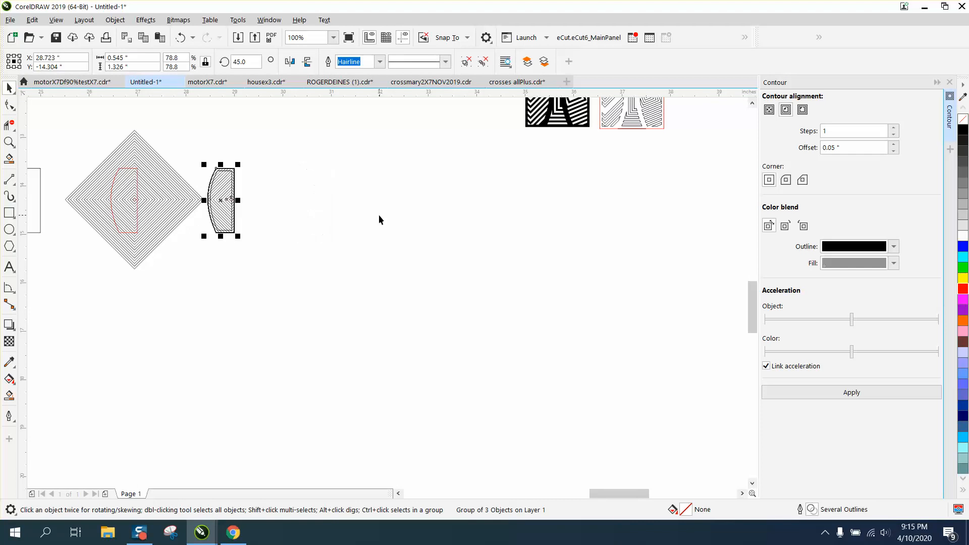
click(9, 141)
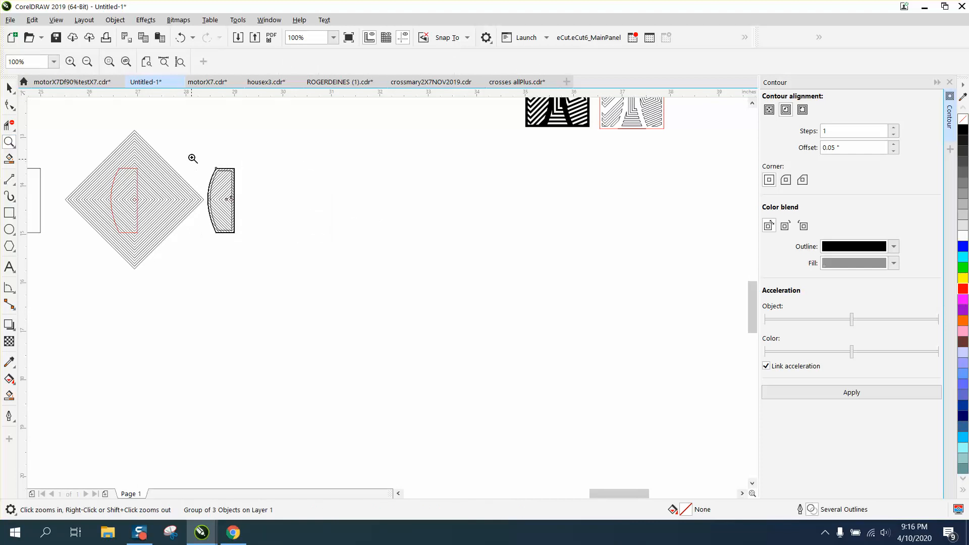
Smart Fill alternating stripes inside the inset contour of the patterned piece with yellow and no outline, covering its full height
drag(192, 159, 305, 271)
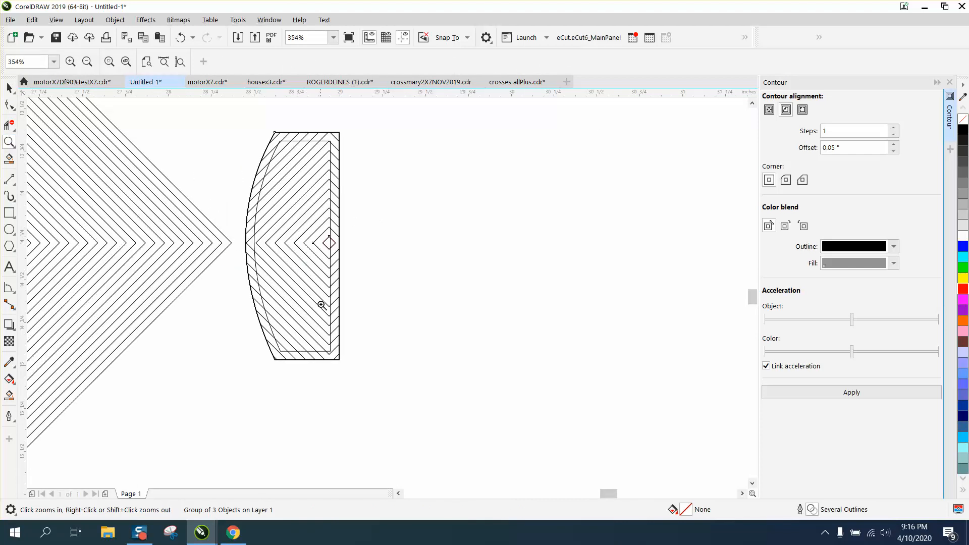
click(10, 395)
click(282, 343)
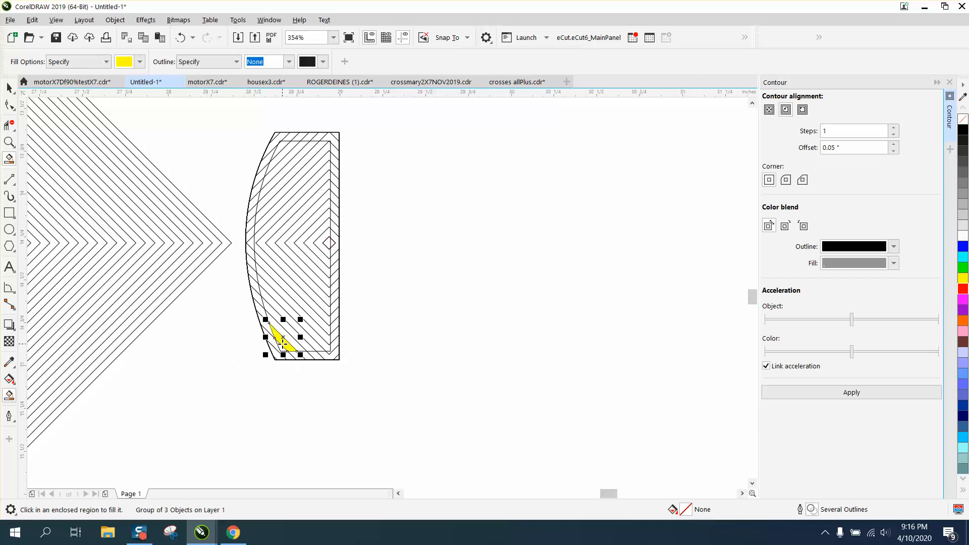
click(292, 333)
click(297, 318)
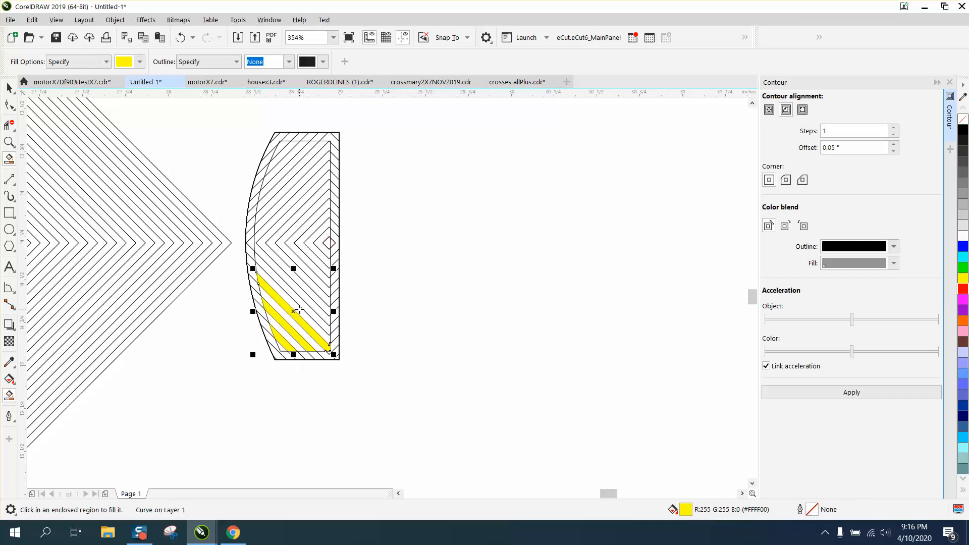
click(303, 303)
click(305, 290)
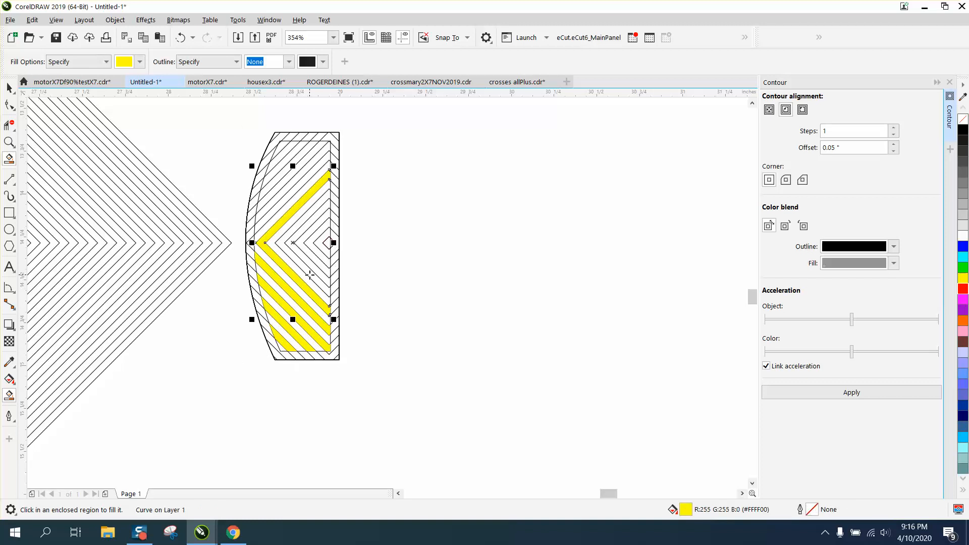
click(310, 276)
click(313, 261)
click(321, 236)
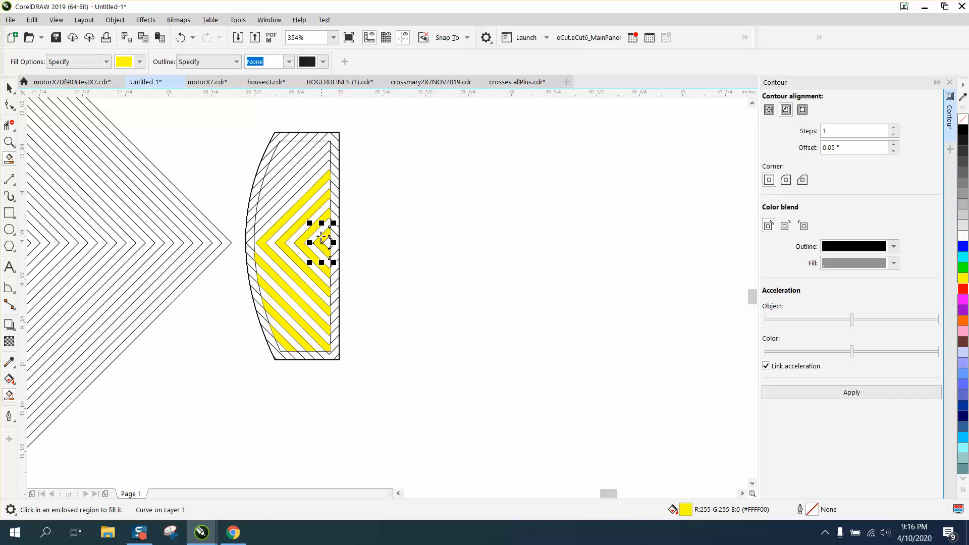
click(299, 187)
click(289, 178)
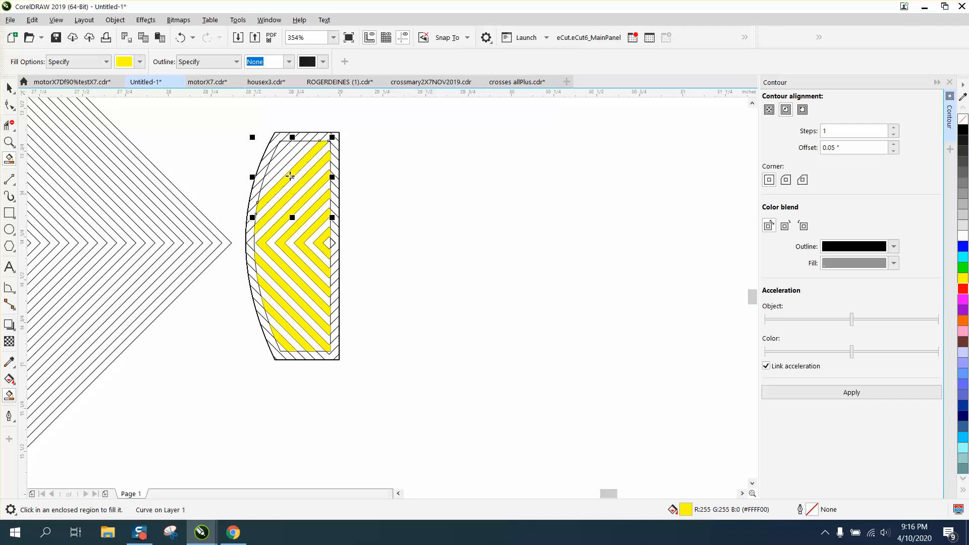
click(287, 162)
click(286, 150)
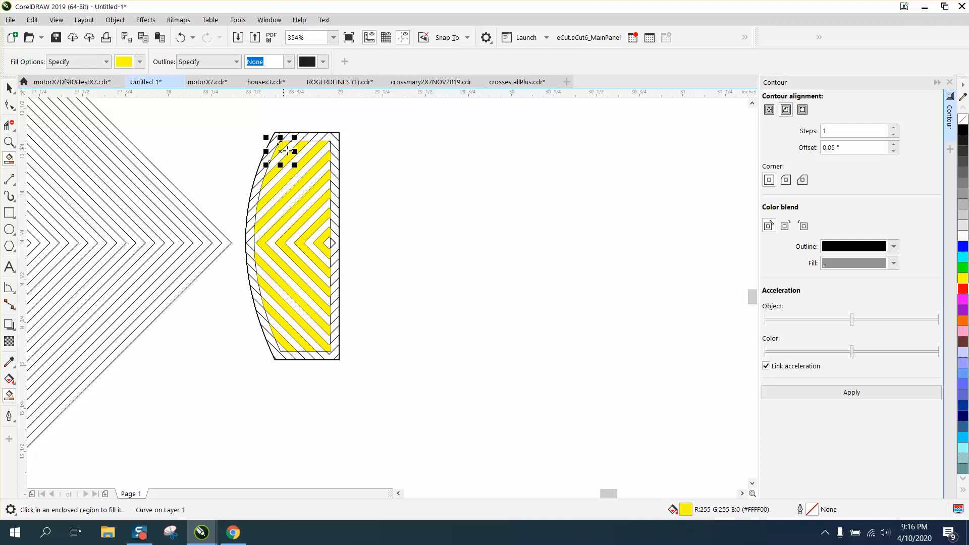
Nudge the patterned piece and the inset contour outline 2 inches right, away from the yellow stripes
click(9, 88)
click(341, 135)
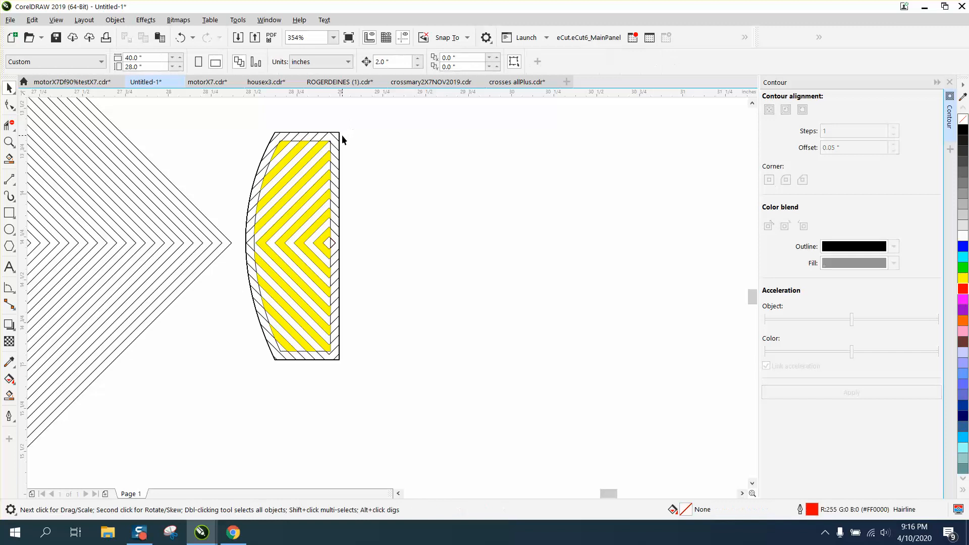
click(340, 136)
key(shift+Right)
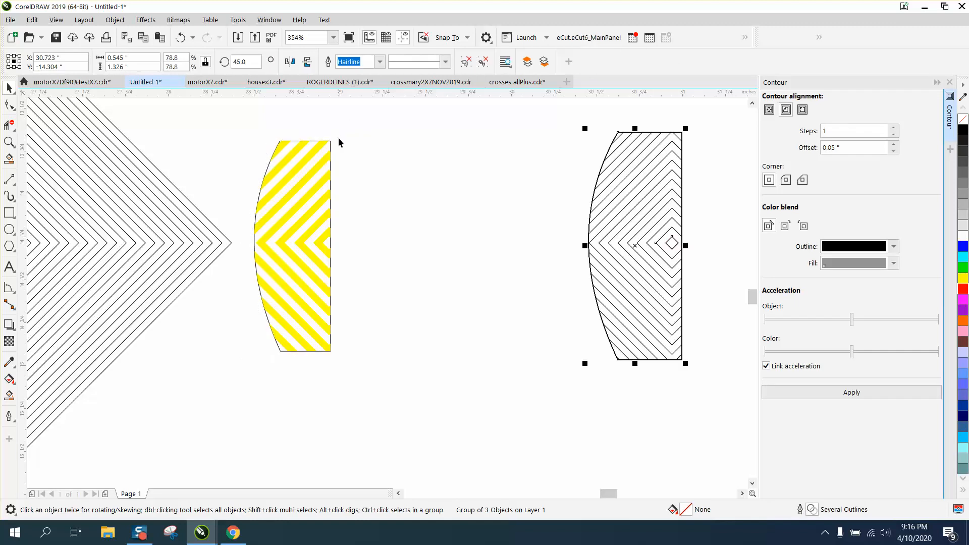
click(331, 144)
key(shift+Right)
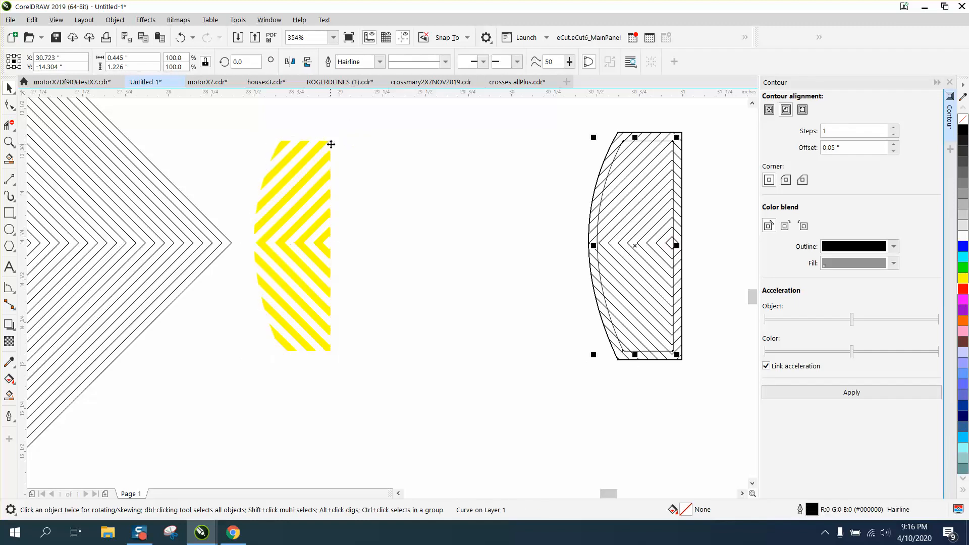
Give all the yellow stripes no fill and a black hairline outline, and nudge them 4 inches left into the square's right section
drag(235, 120, 361, 355)
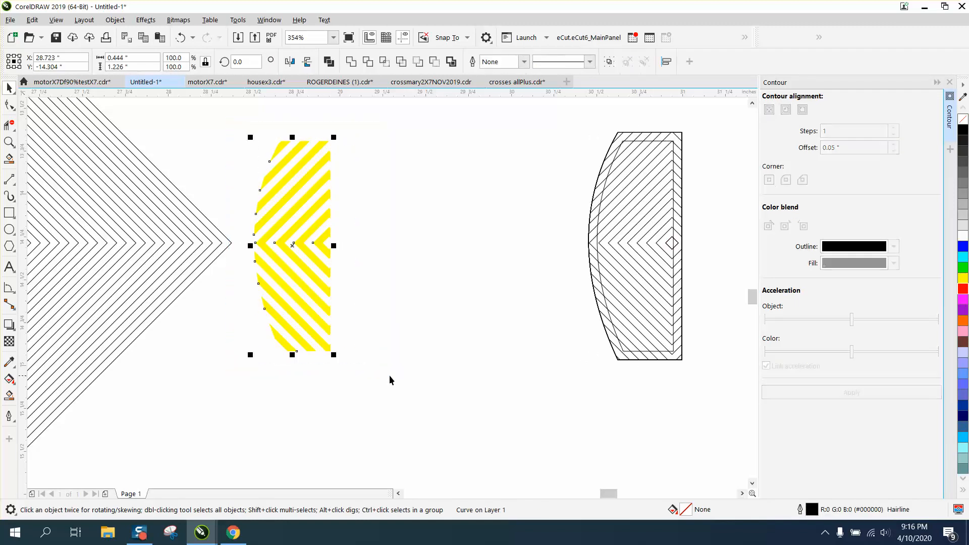
click(963, 120)
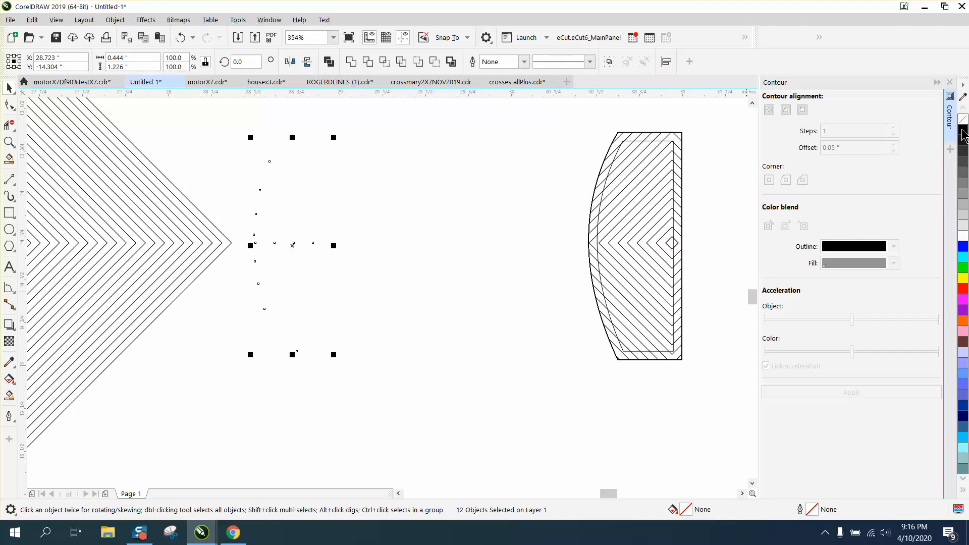
right_click(963, 130)
scroll(362, 335, down, 2)
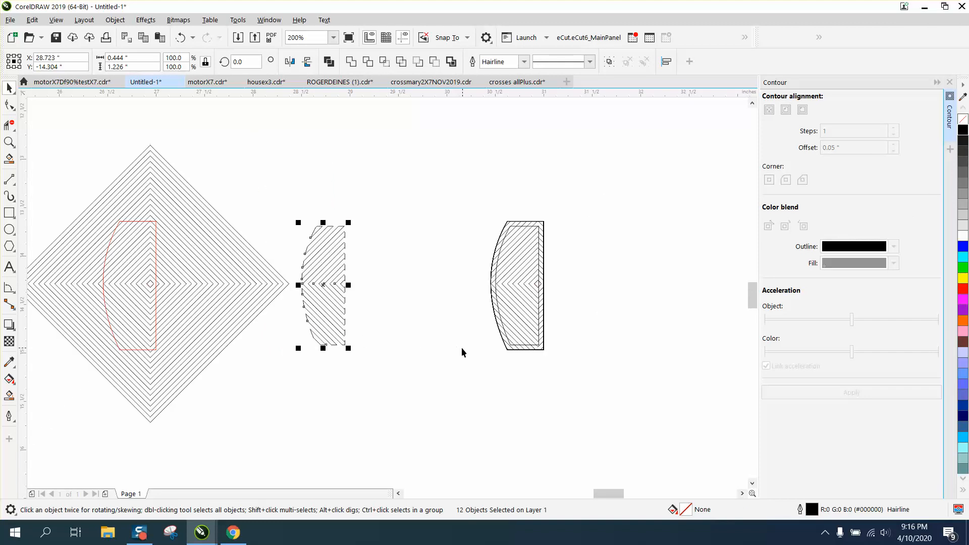
scroll(461, 347, down, 1)
key(shift+Left)
key(shift+Left)
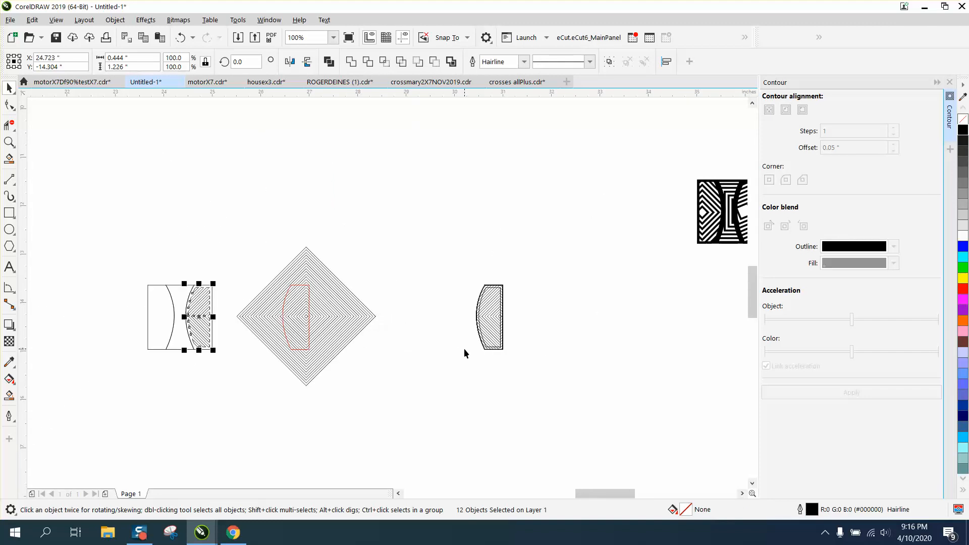
Delete the red curved outline lying over the diamond group
scroll(40, 382, up, 1)
click(9, 396)
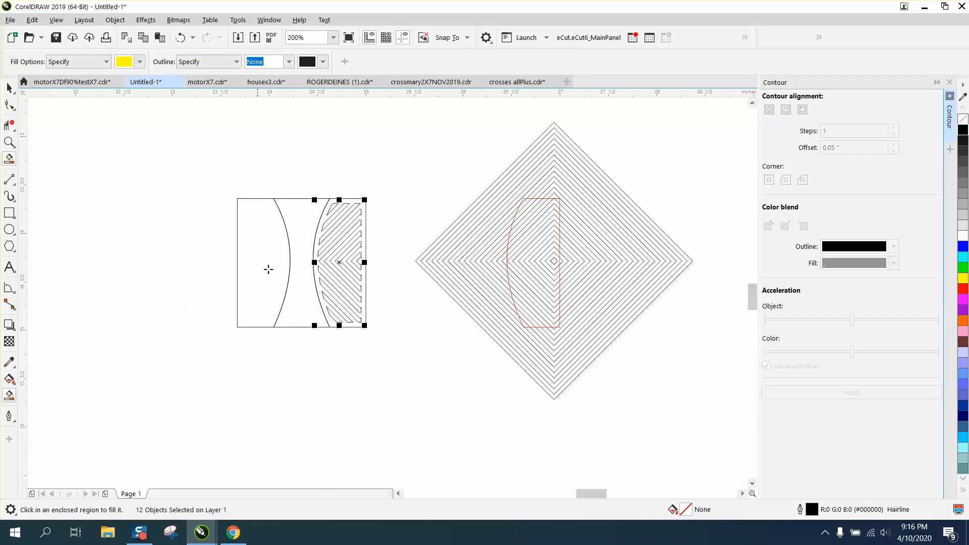
click(9, 89)
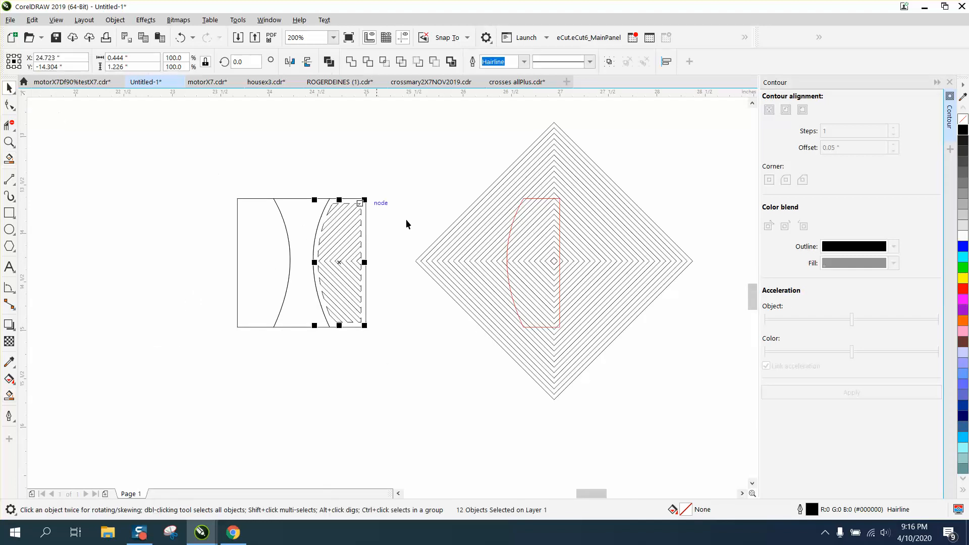
click(508, 247)
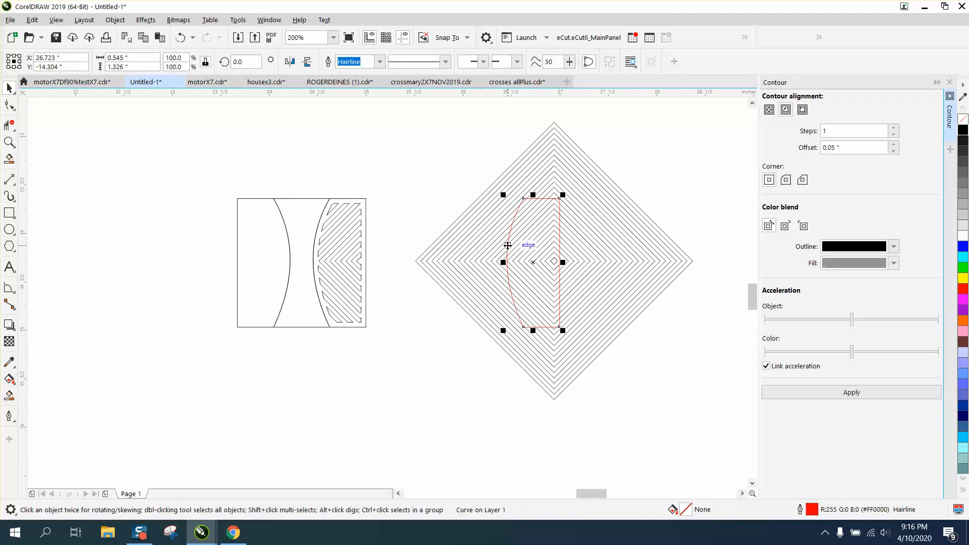
key(Delete)
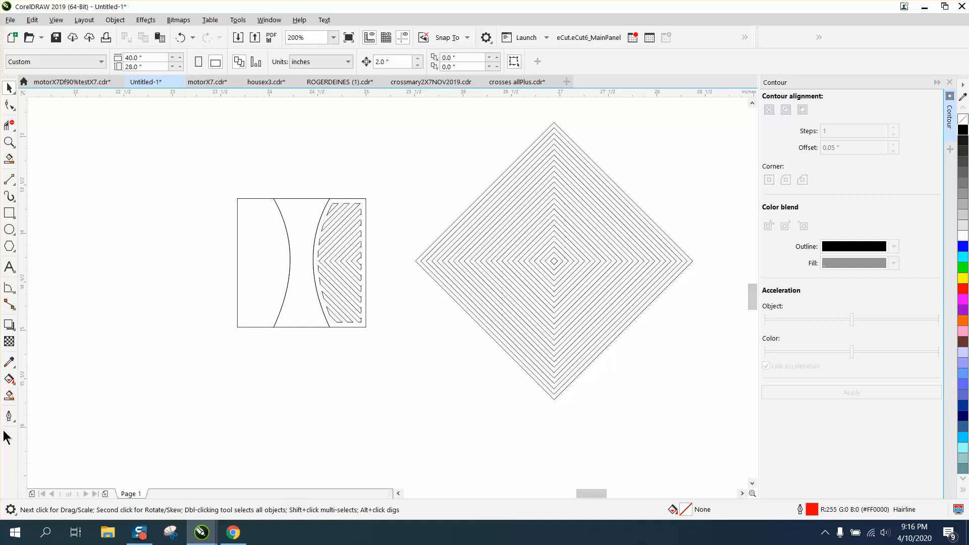
Smart Fill the square's middle section in yellow and nudge the new shape 2 inches right onto the diamond group
click(8, 396)
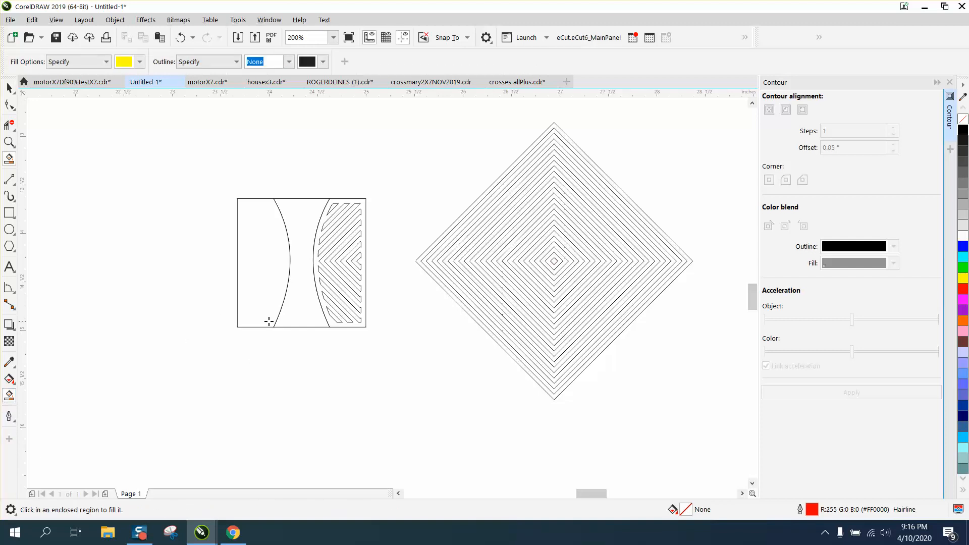
click(299, 320)
key(Right)
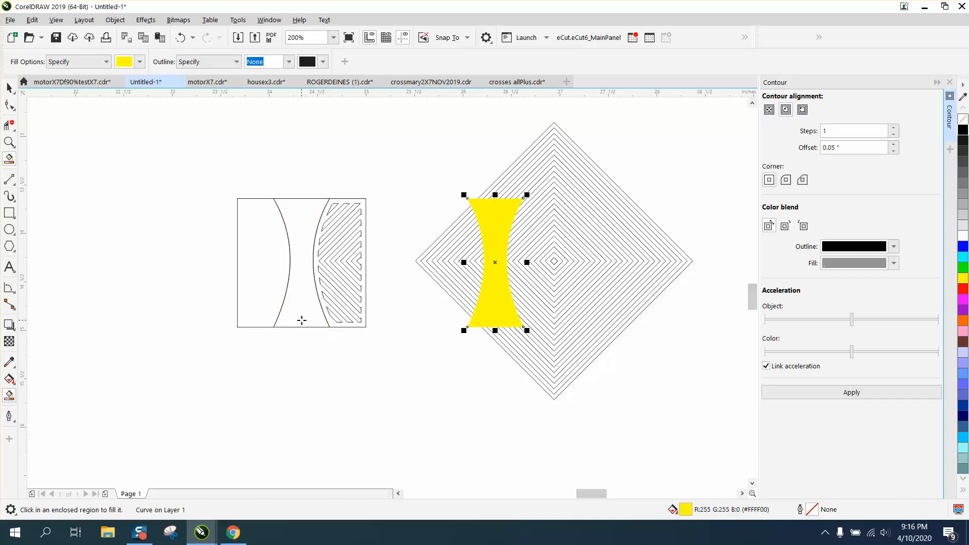
Shift the diamond group slightly left and set its rotation angle to 22.5 degrees
click(9, 88)
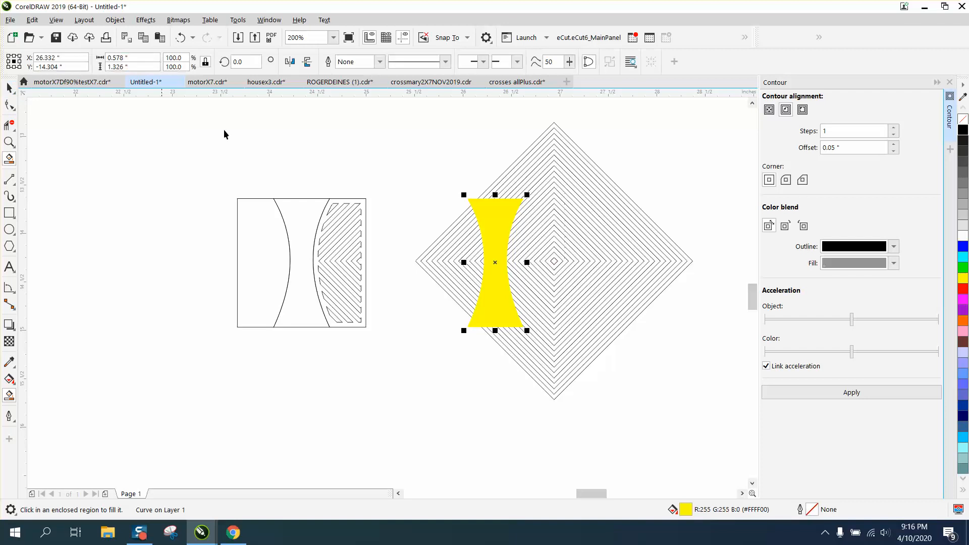
click(546, 218)
drag(557, 216, 541, 216)
click(244, 61)
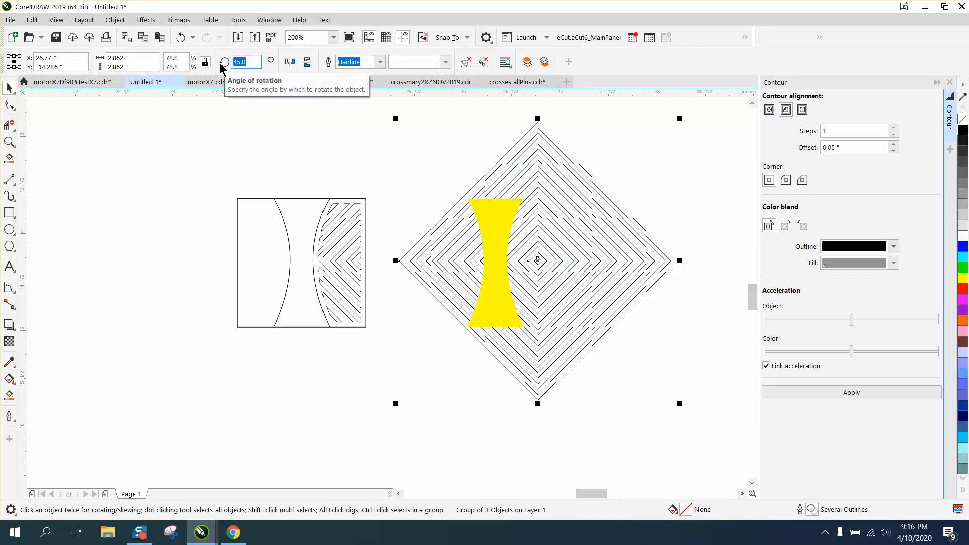
text(22.5)
key(Return)
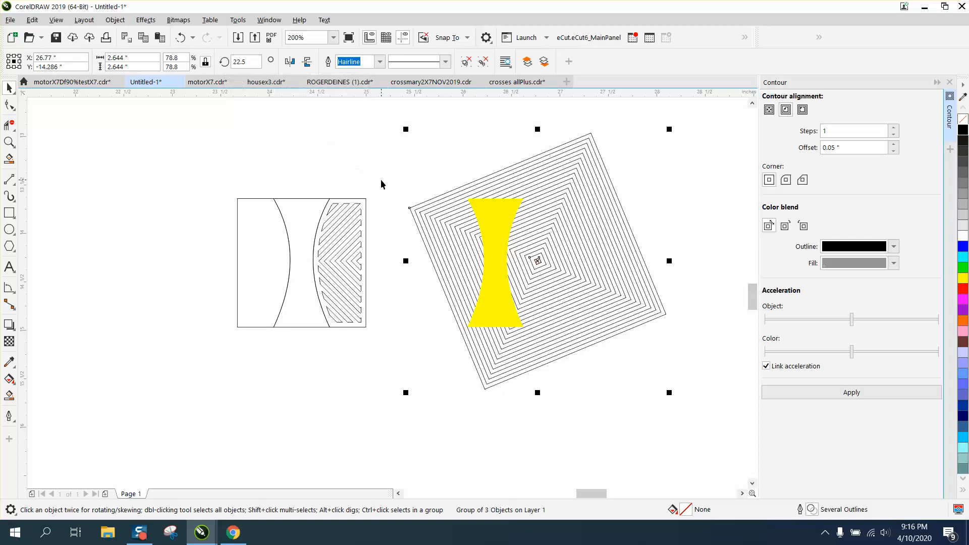
Delete the leftover patterned piece and its inset outline to the right of the diamond group
scroll(408, 178, down, 2)
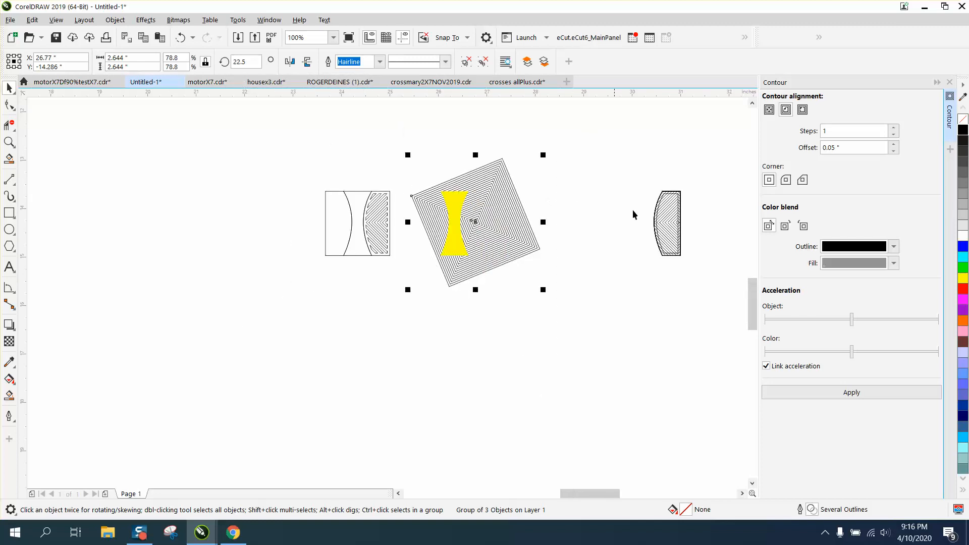
click(667, 237)
drag(632, 177, 728, 308)
key(Delete)
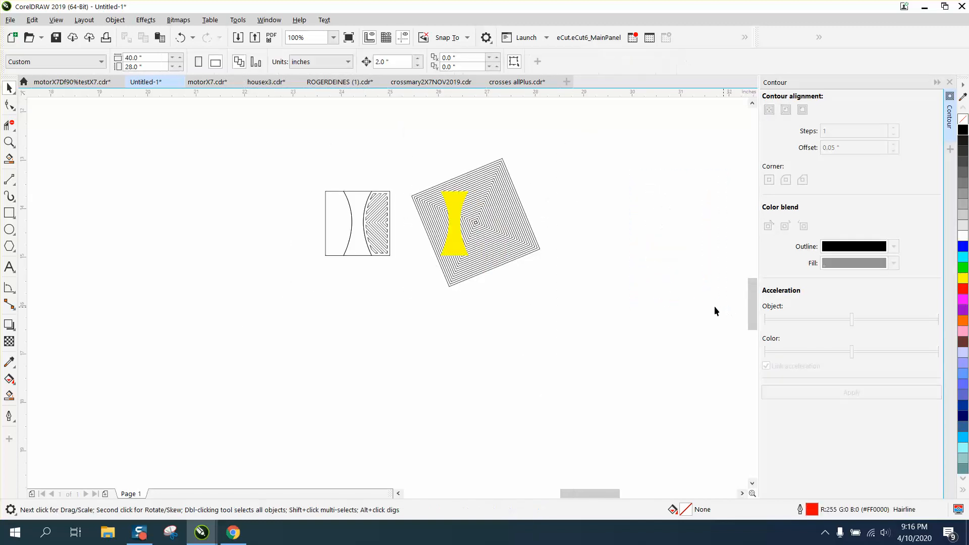
Nudge the yellow middle shape 4 inches right, clear of the diamond group, and give it no fill and a black hairline outline
click(463, 222)
key(Right)
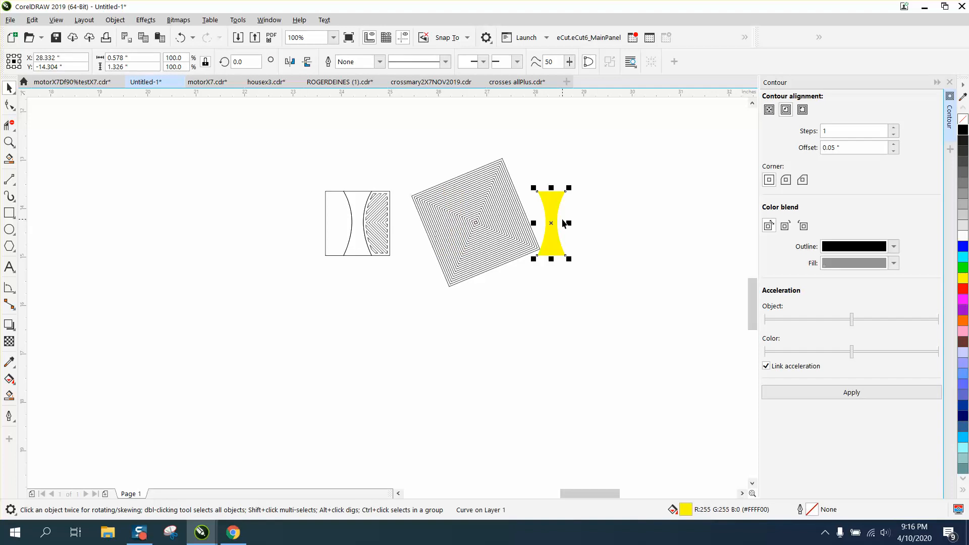
key(Right)
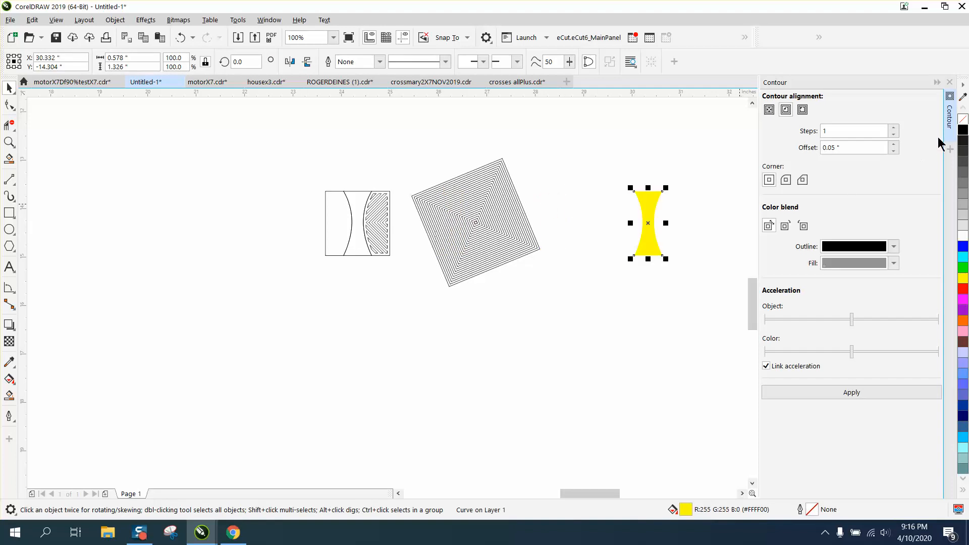
click(963, 118)
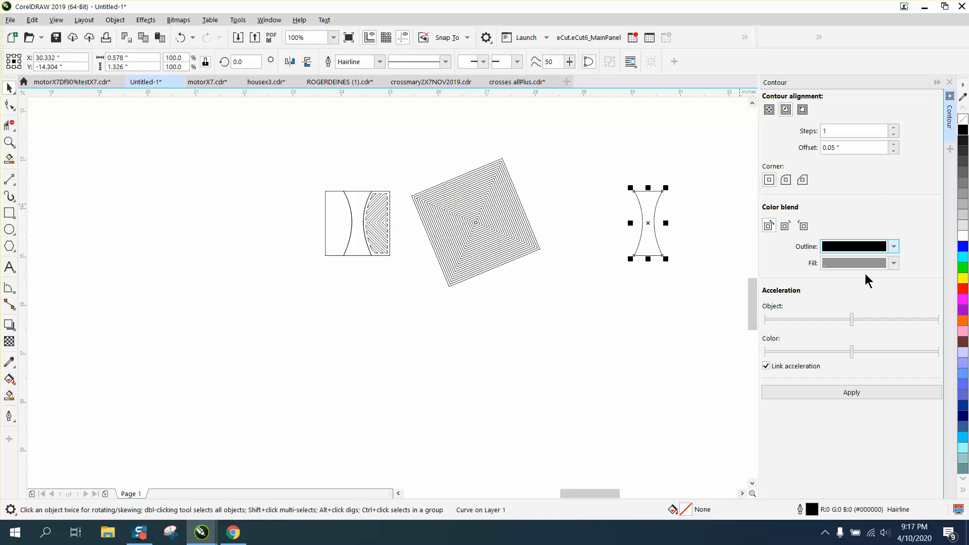
Apply a one-step inside contour with a 0.05-inch offset to the middle shape and break the contour apart
click(856, 393)
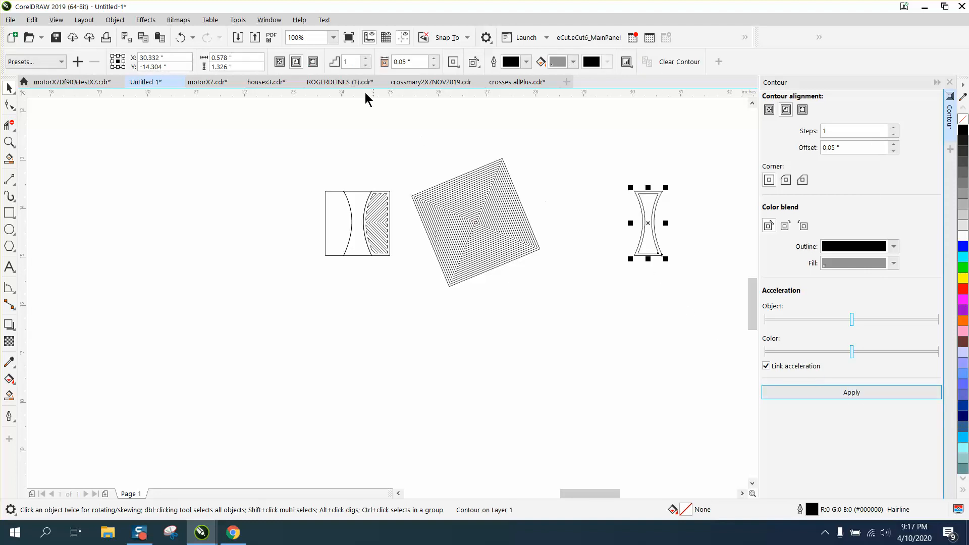
click(115, 20)
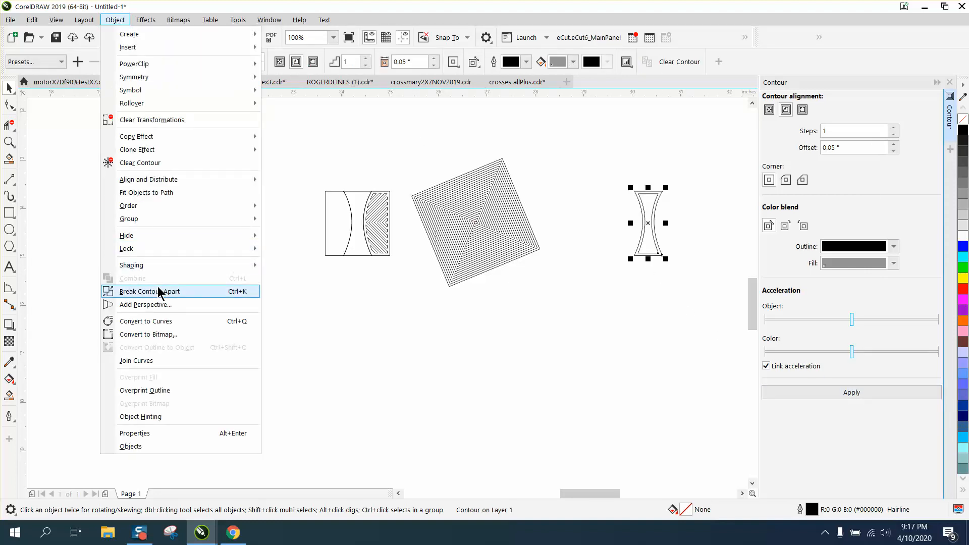
click(244, 291)
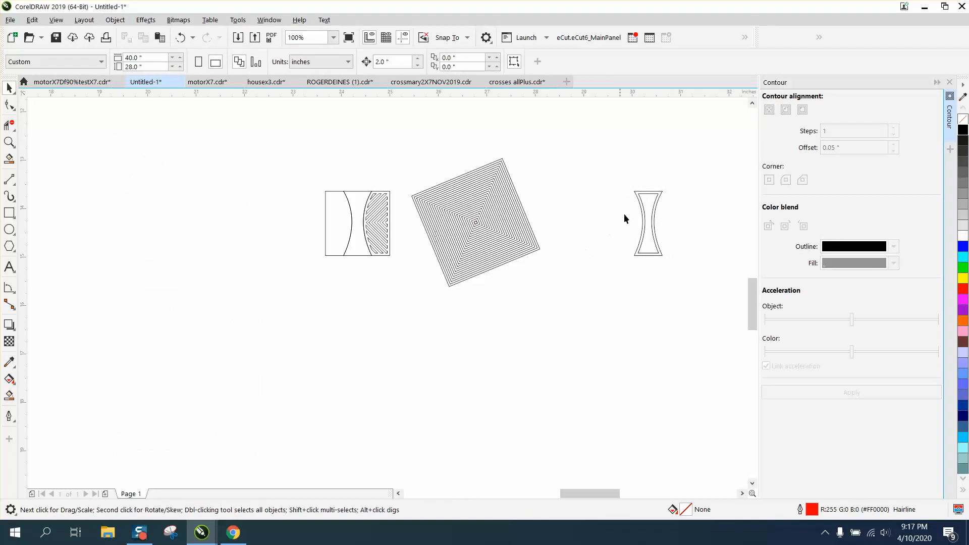
Nudge the outer outline of the middle shape 4 inches left, back onto the rotated diamond group
click(655, 217)
key(Left)
key(Left)
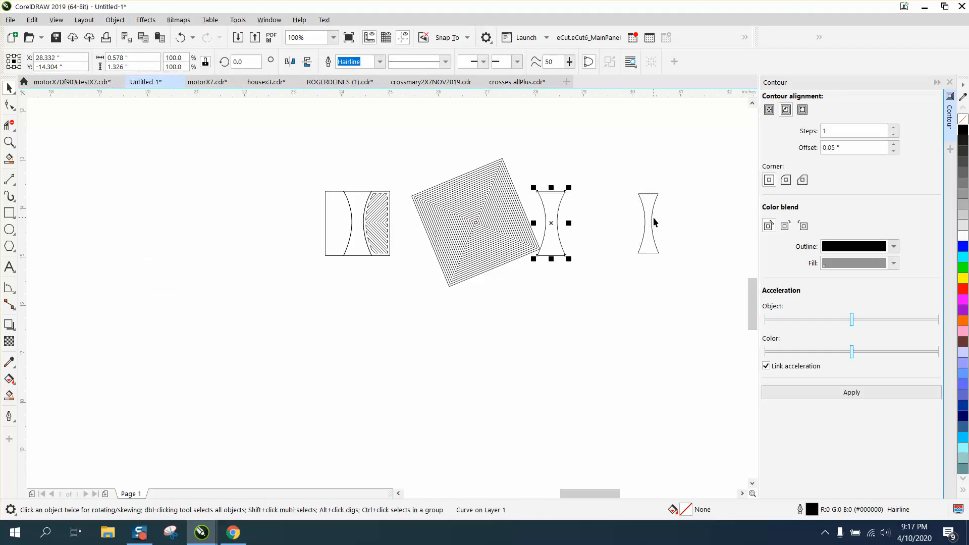
Intersect the rotated diamond group with the middle outline and nudge the resulting patterned piece 4 inches right over the inset outline
drag(378, 144, 586, 316)
click(408, 139)
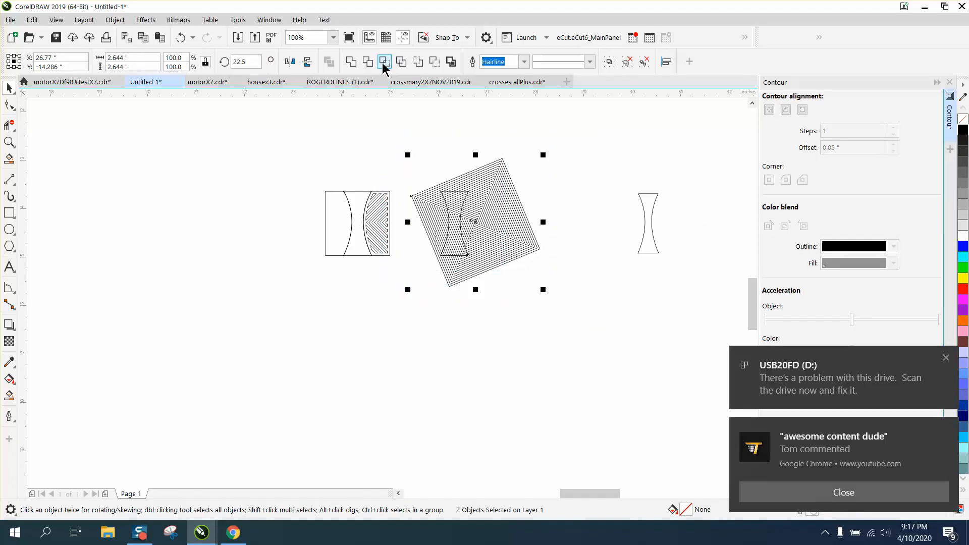
click(513, 161)
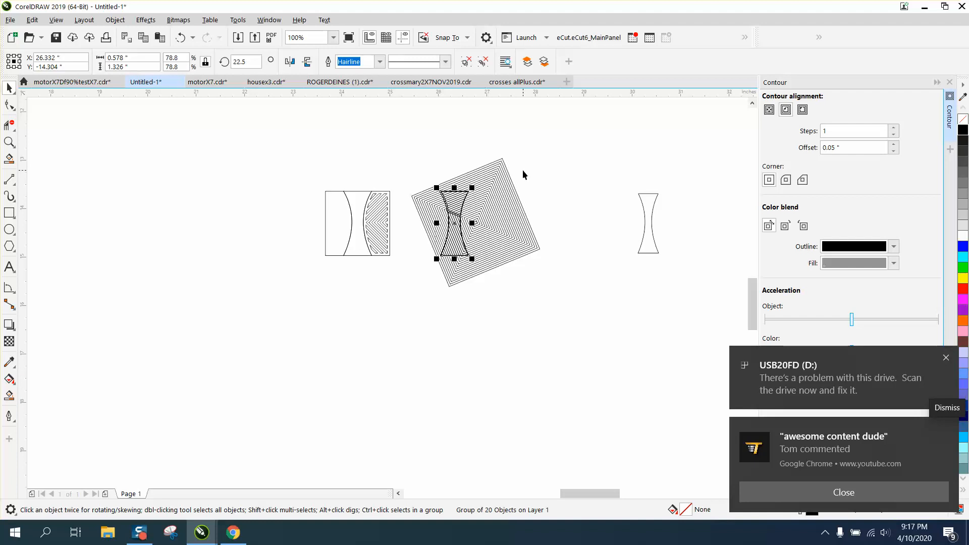
key(Right)
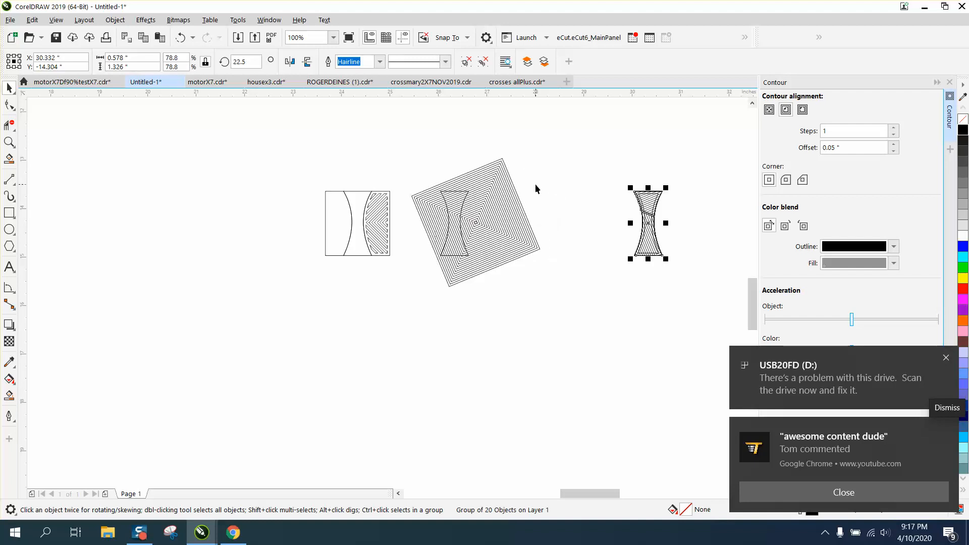
Dismiss the desktop notifications covering the workspace before working on the patterned middle piece
click(9, 143)
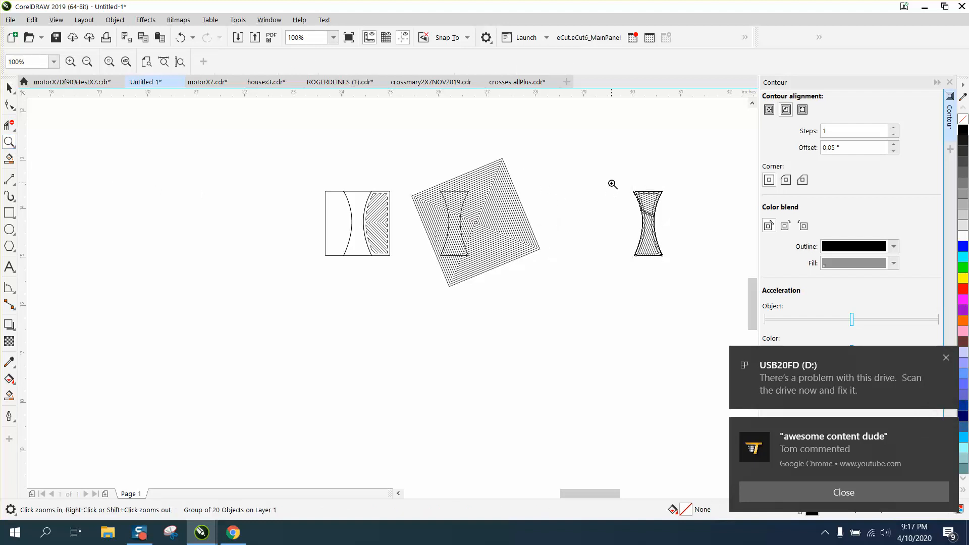
drag(612, 184, 715, 303)
click(843, 493)
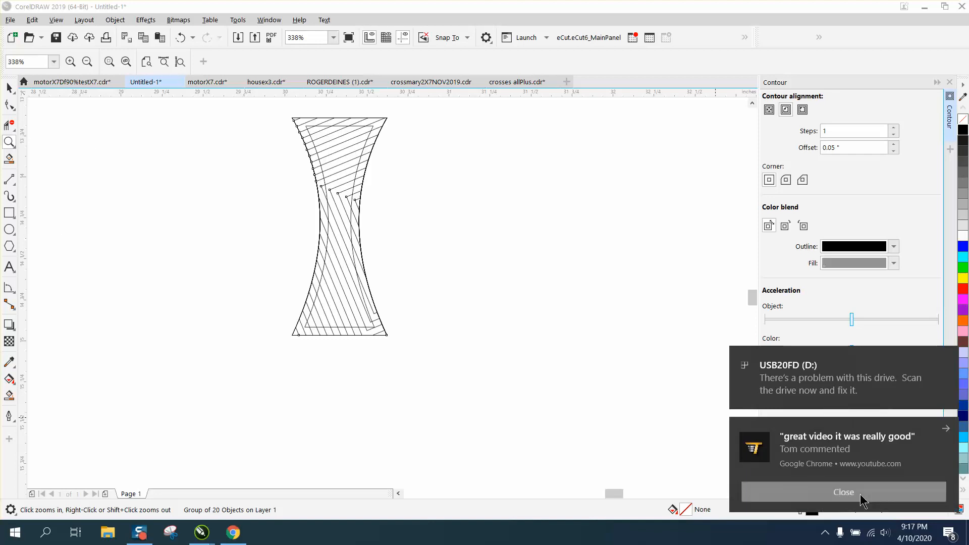
click(859, 494)
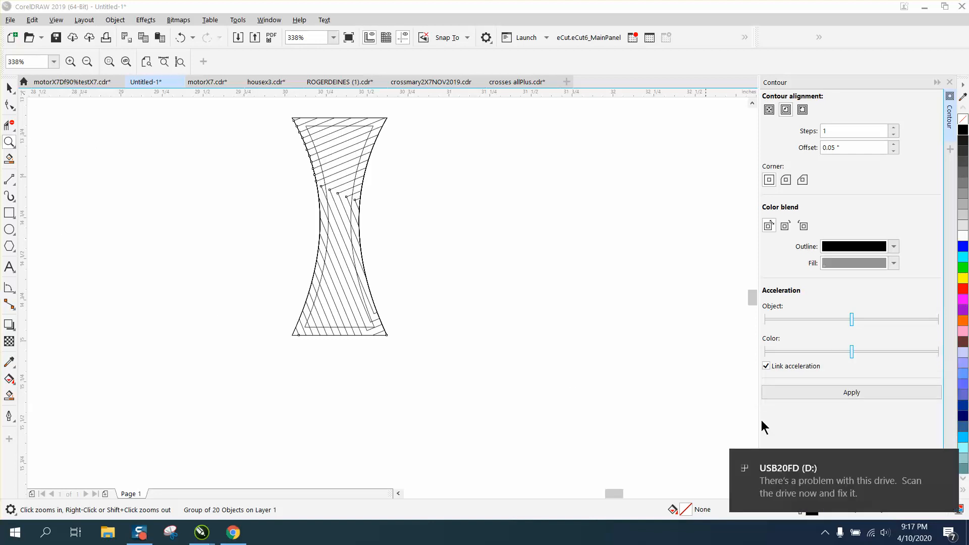
click(946, 460)
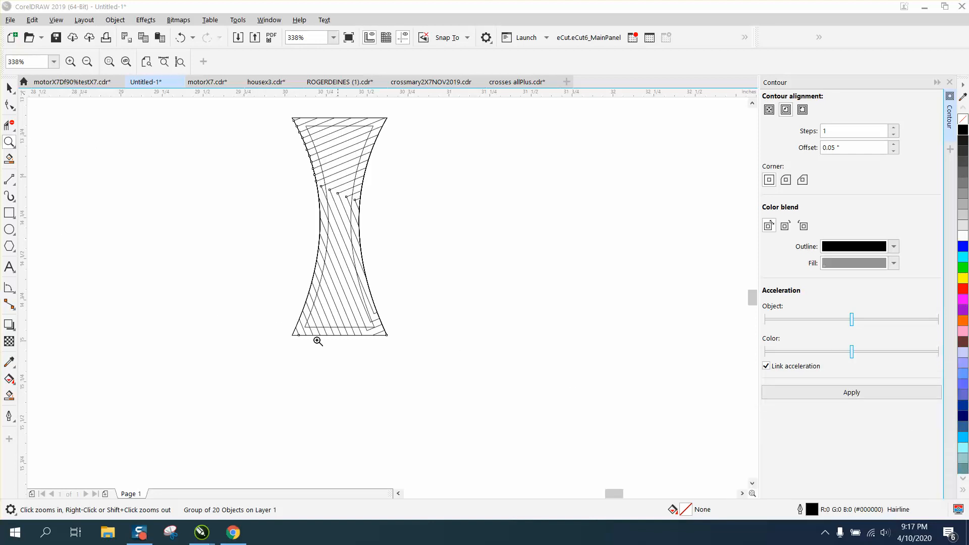
Smart-fill alternate stripes inside the middle piece's inset outline with yellow and no outline, from the lower end to the upper end
click(7, 397)
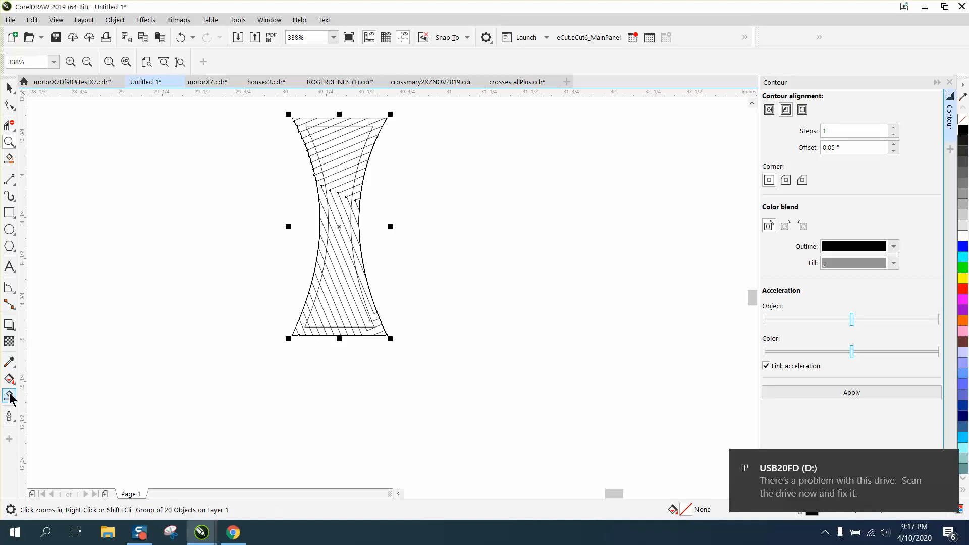
click(314, 317)
click(324, 309)
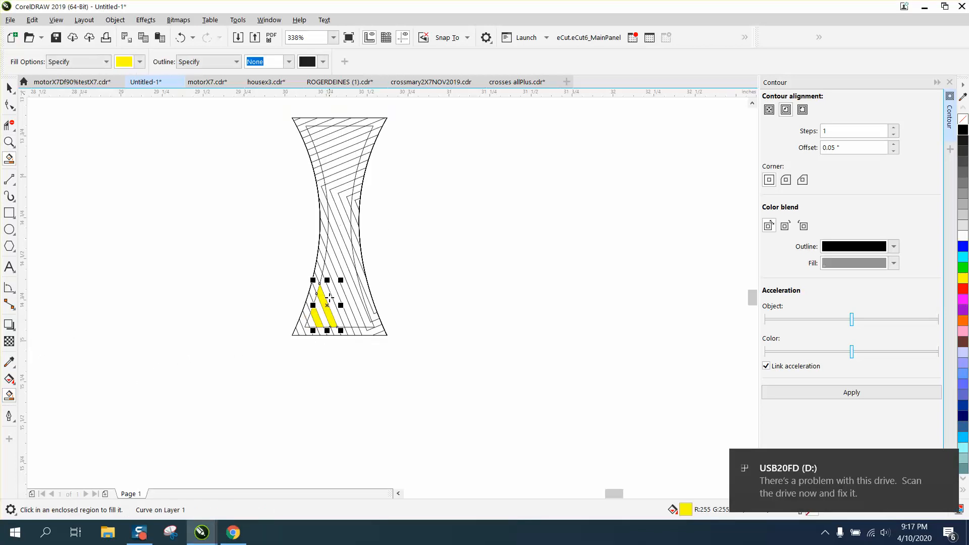
click(331, 296)
click(342, 276)
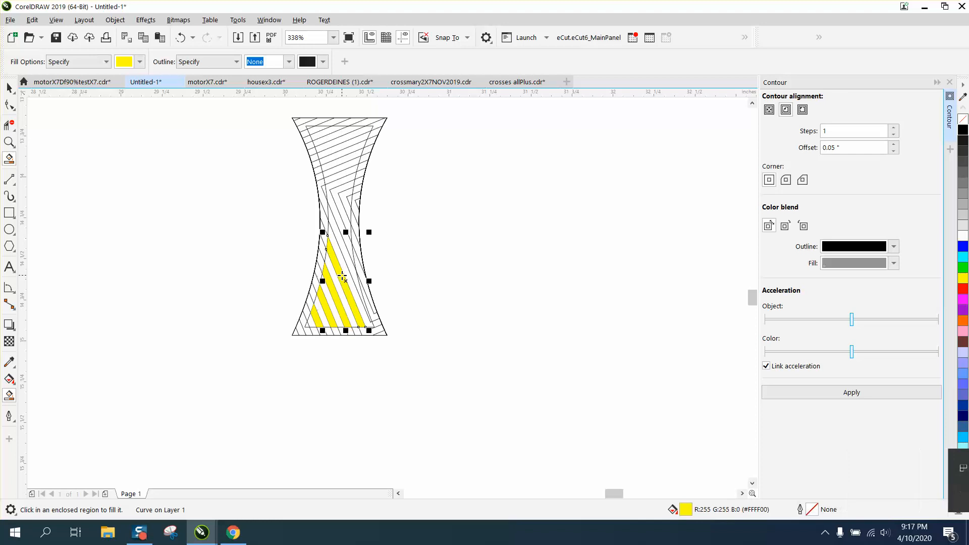
click(344, 246)
click(341, 212)
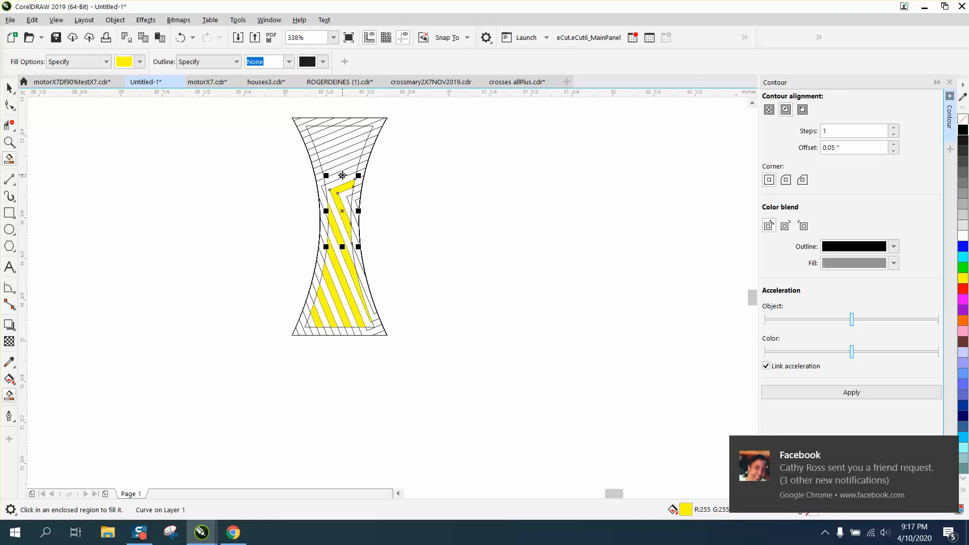
click(342, 175)
click(346, 151)
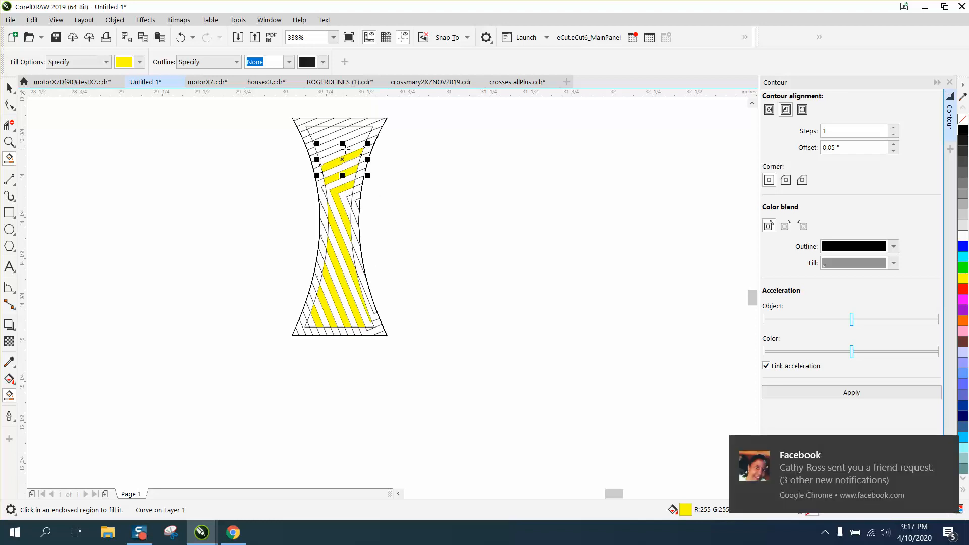
click(336, 136)
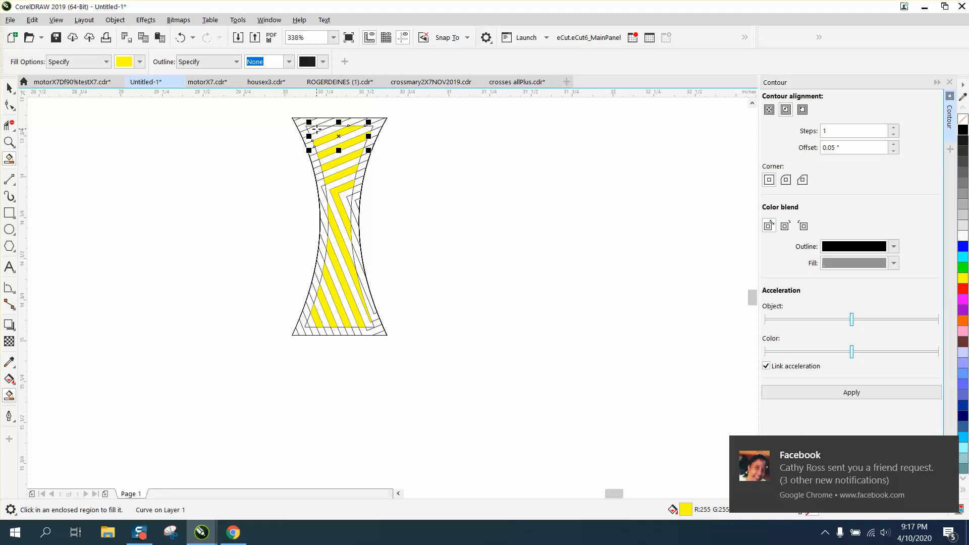
click(317, 129)
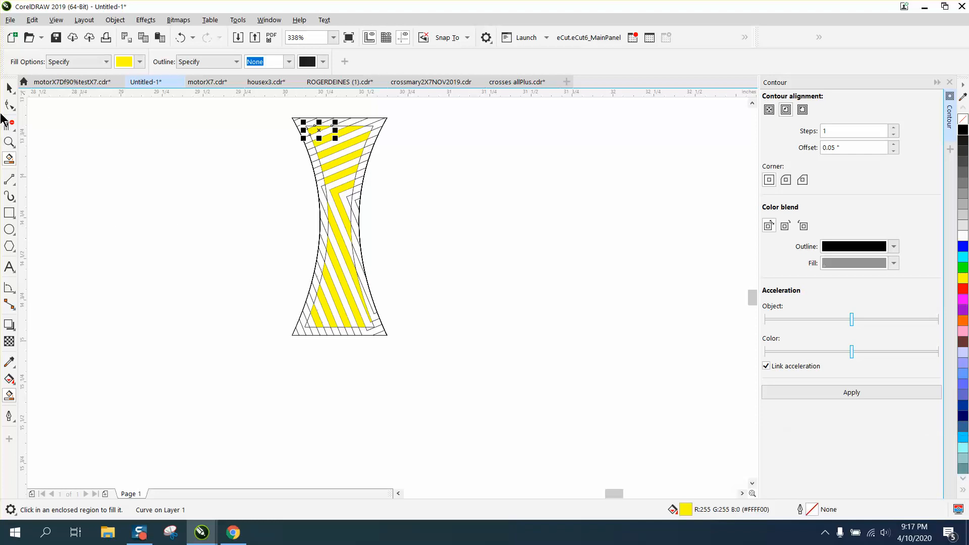
Nudge the group of pattern lines and the inset outline 2 inches right, clear of the yellow stripes
click(8, 88)
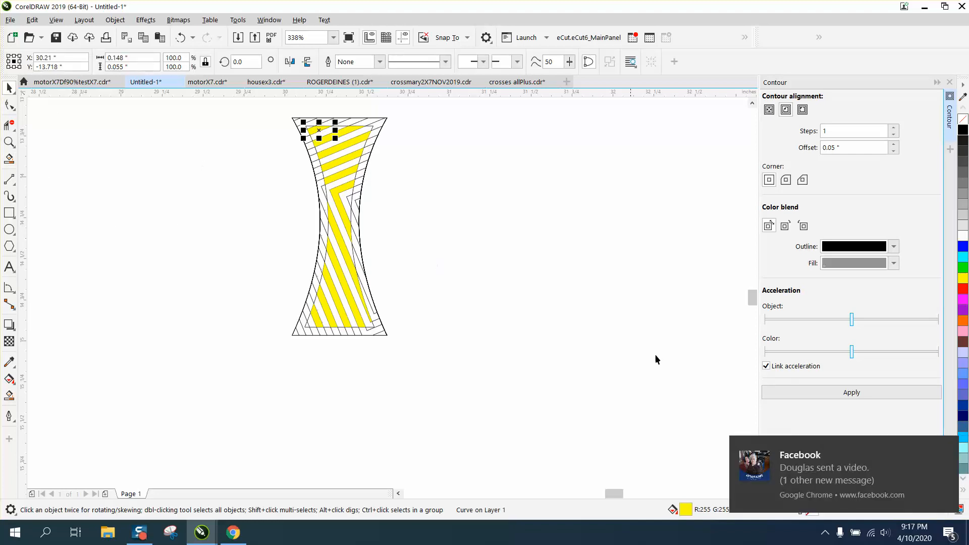
click(953, 445)
click(376, 144)
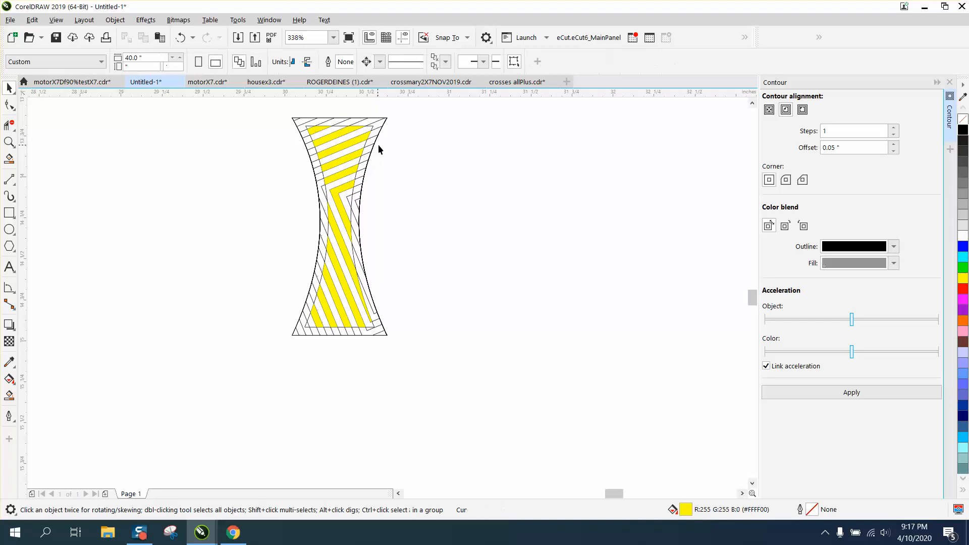
click(382, 129)
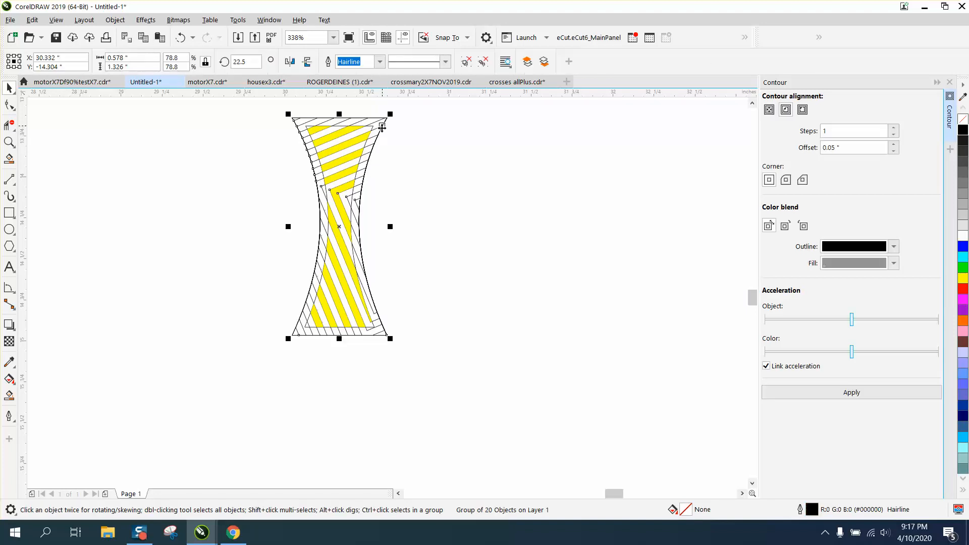
key(Right)
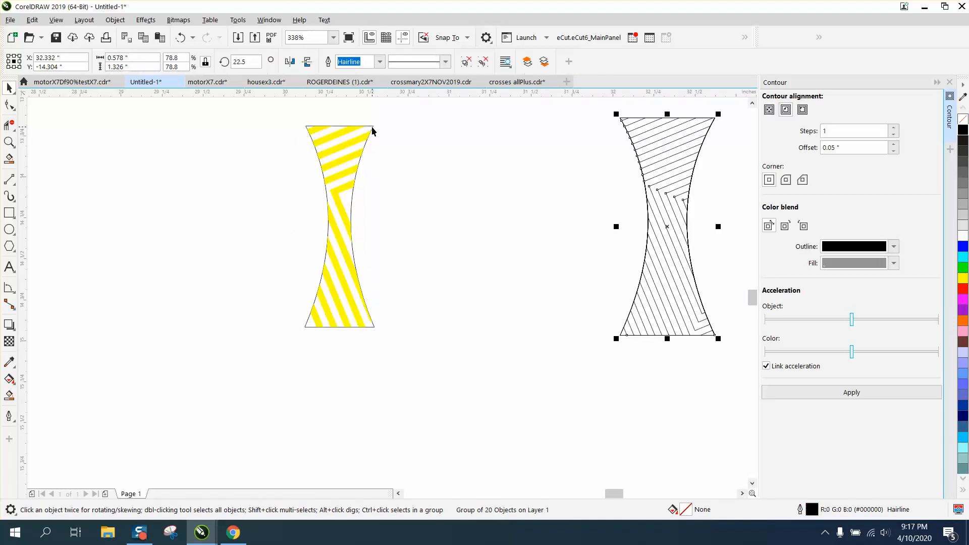
click(373, 126)
key(Right)
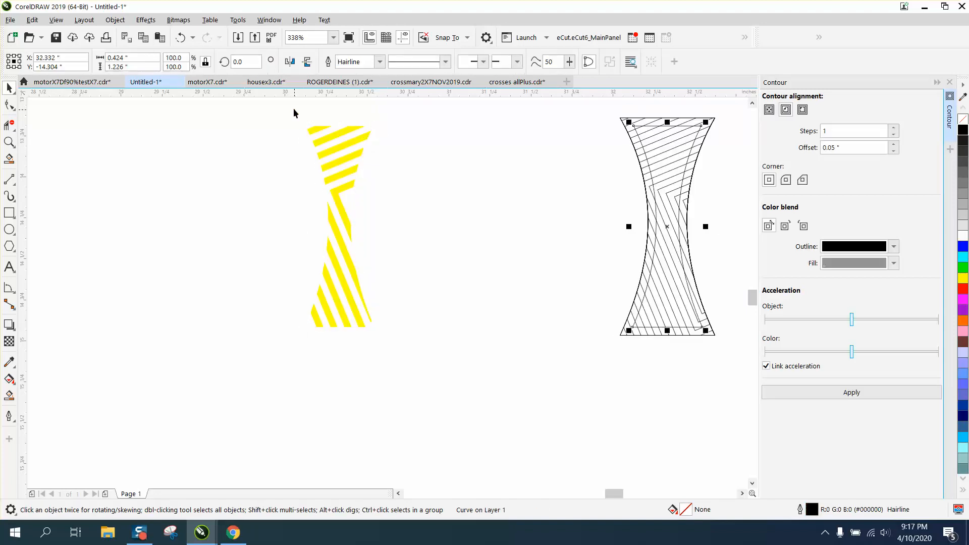
Give all the yellow stripes no fill and a black outline
drag(294, 112, 403, 362)
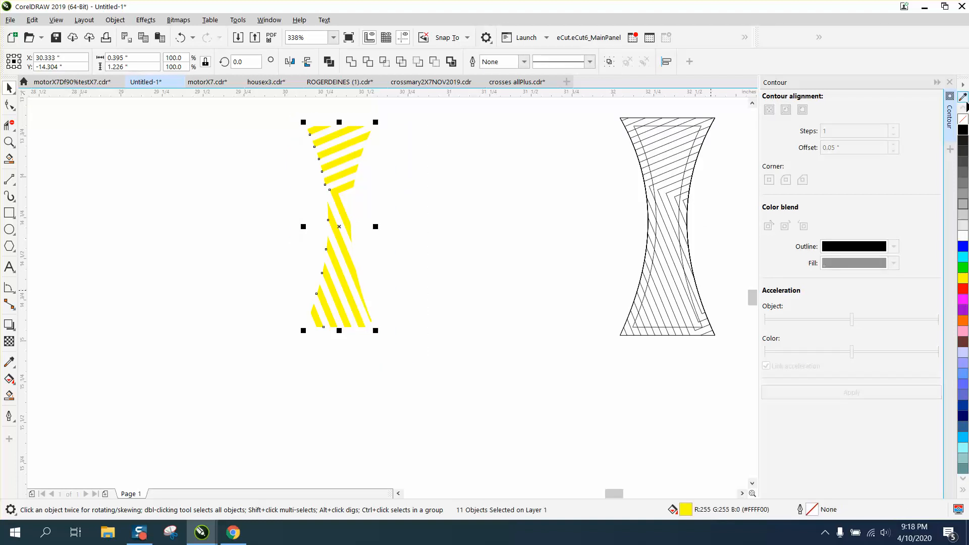
click(963, 118)
right_click(963, 129)
Nudge the outlined stripes 6 inches left into the middle section of the square and check their fit up close
scroll(510, 211, down, 4)
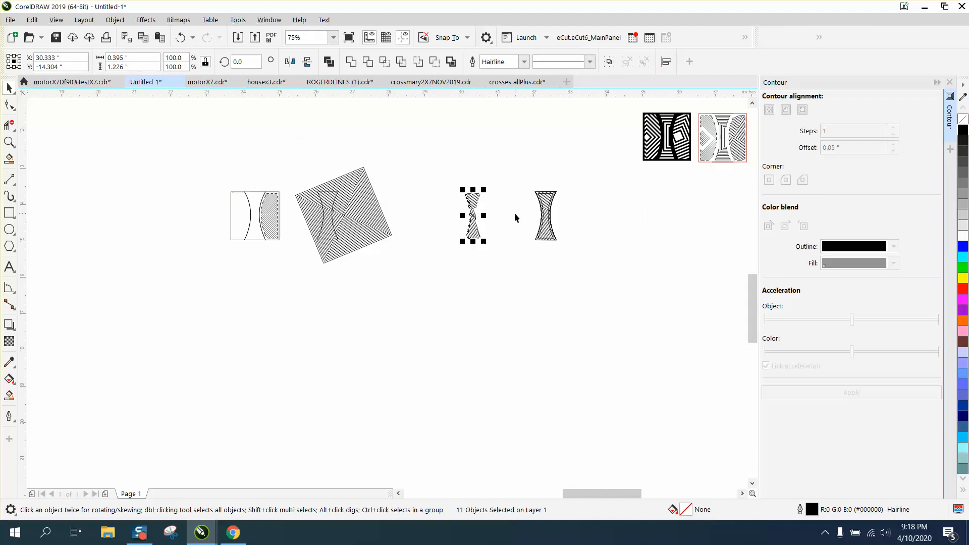
key(Left)
key(Left)
key(Left)
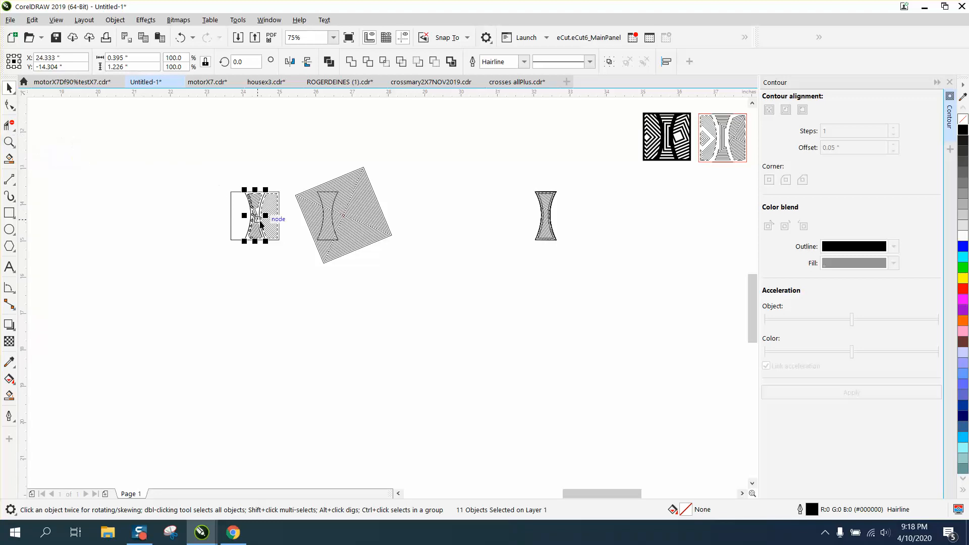
click(9, 142)
drag(199, 184, 364, 284)
click(9, 87)
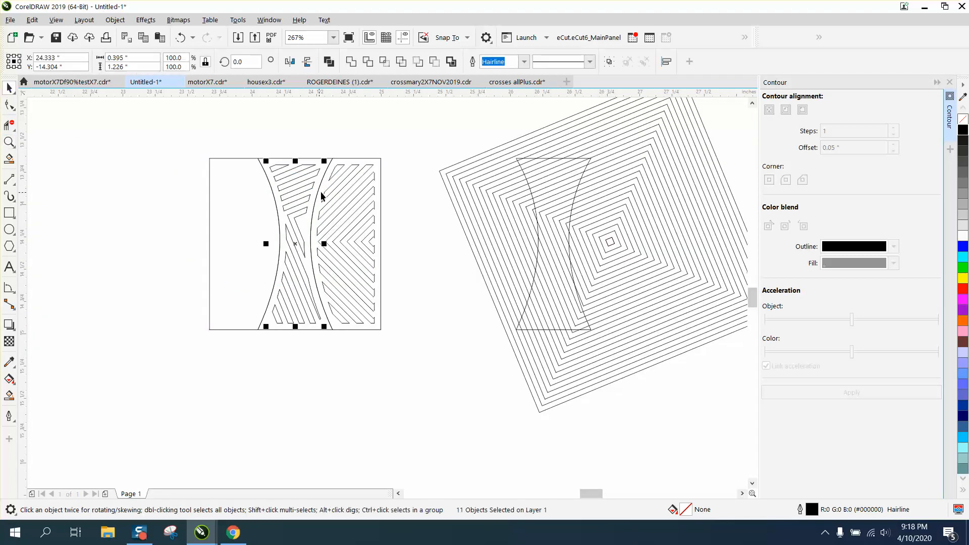
click(338, 173)
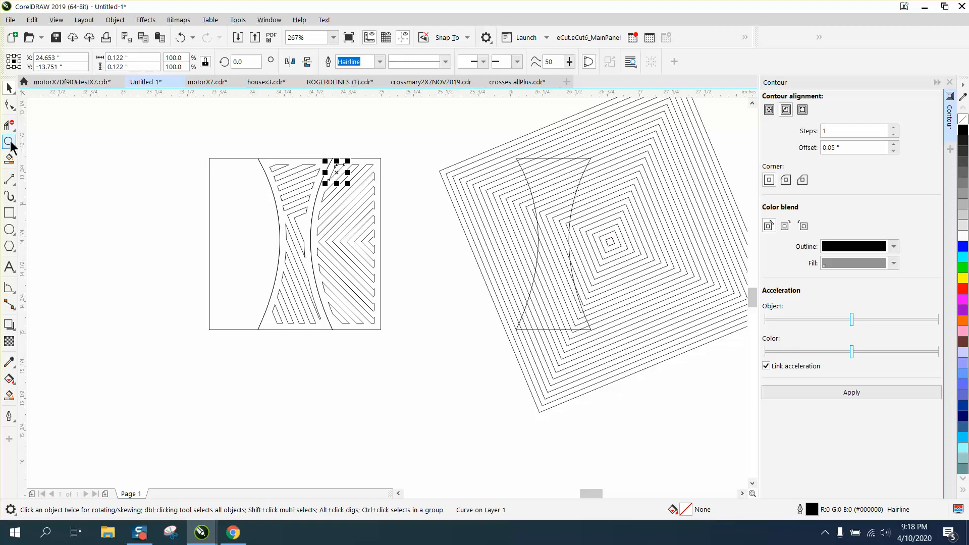
Smart-fill the square's empty left section with yellow and nudge the new shape 6 inches right, clear of the diamond group
click(9, 142)
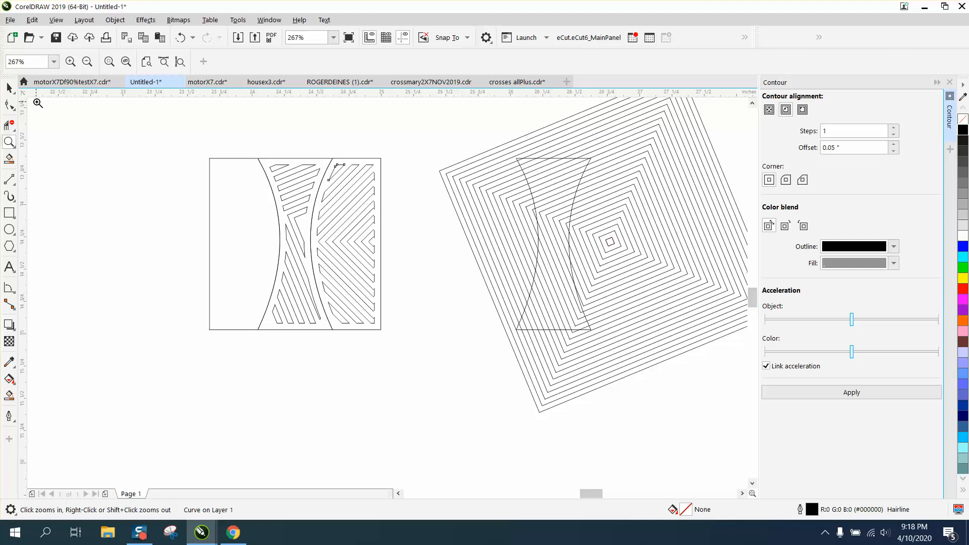
right_click(201, 140)
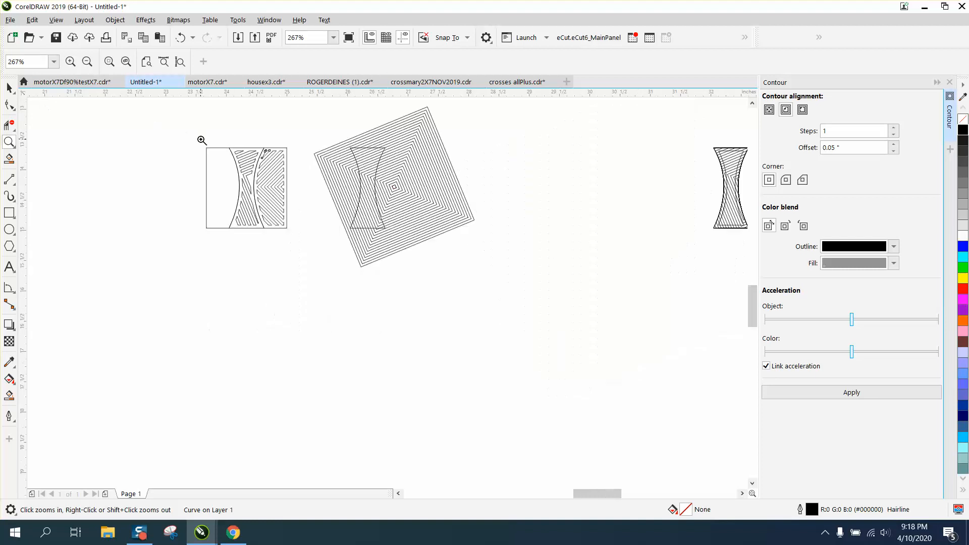
click(13, 383)
click(9, 395)
click(224, 201)
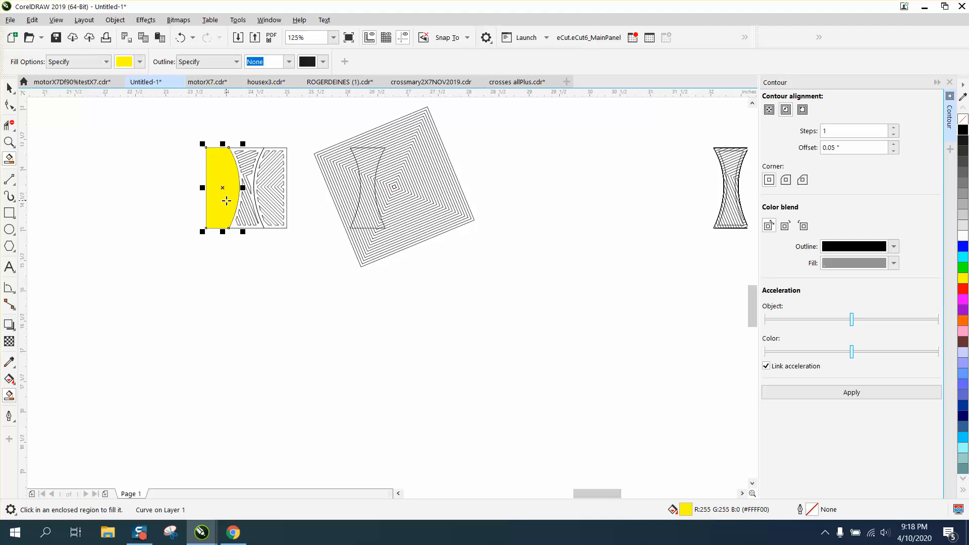
key(Right)
key(Right)
key(Right)
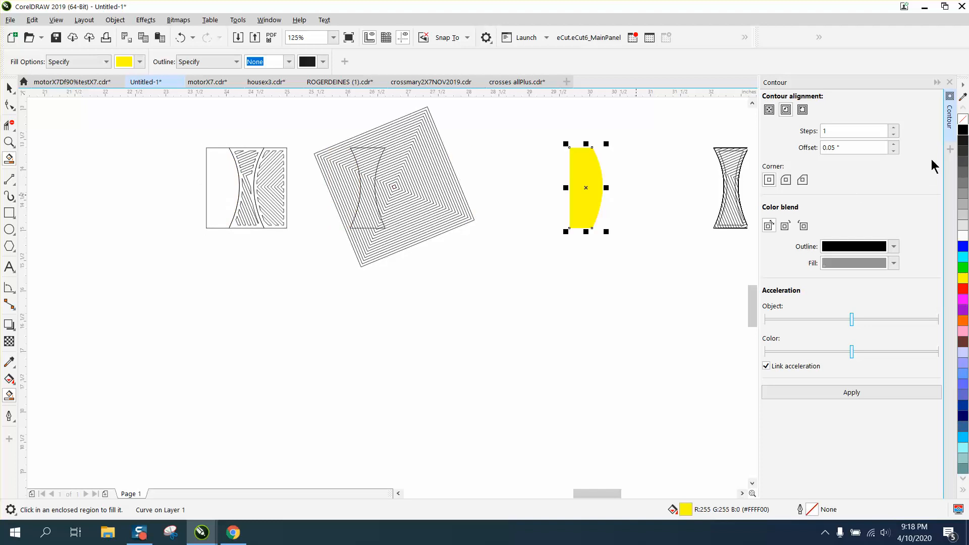
Give the left-section shape no fill and a black outline, apply a one-step 0.05-inch inside contour, and break the contour apart
click(963, 118)
right_click(963, 129)
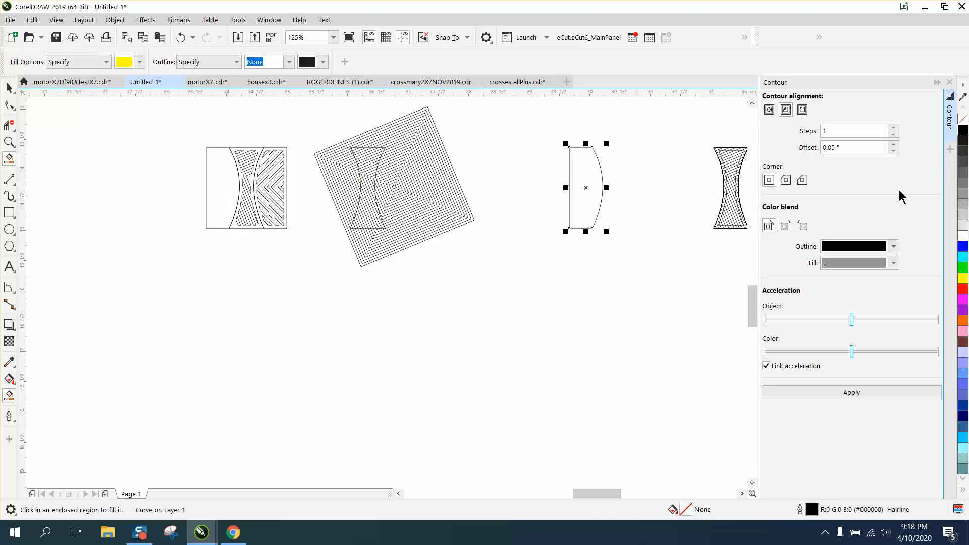
click(845, 395)
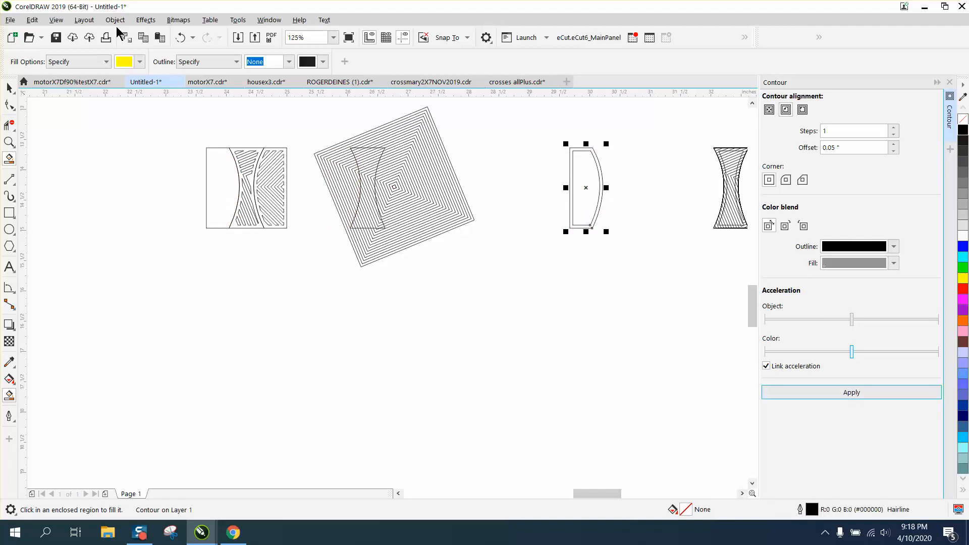
key(ctrl+k)
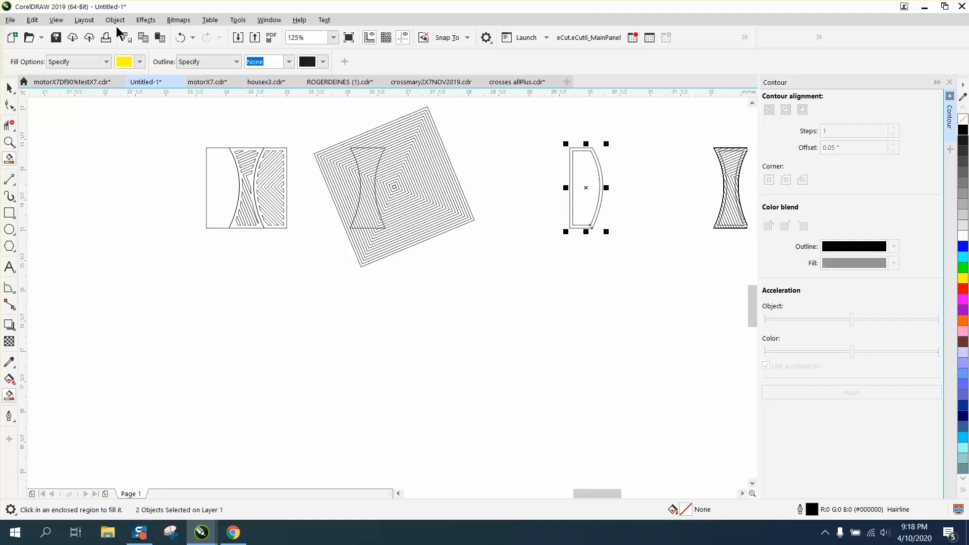
click(639, 232)
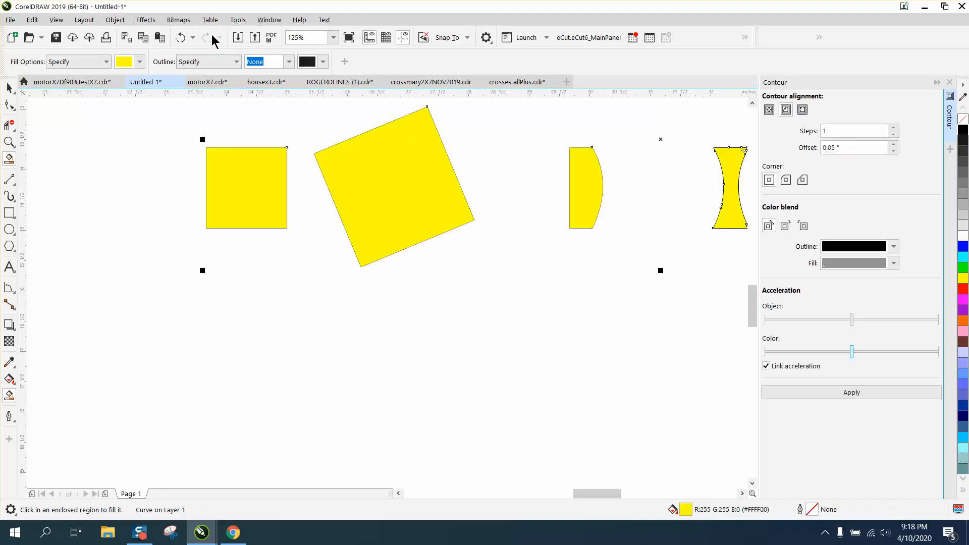
click(181, 38)
Nudge the outer outline of the left-section shape 4 inches left onto the concentric line group
click(9, 87)
click(656, 184)
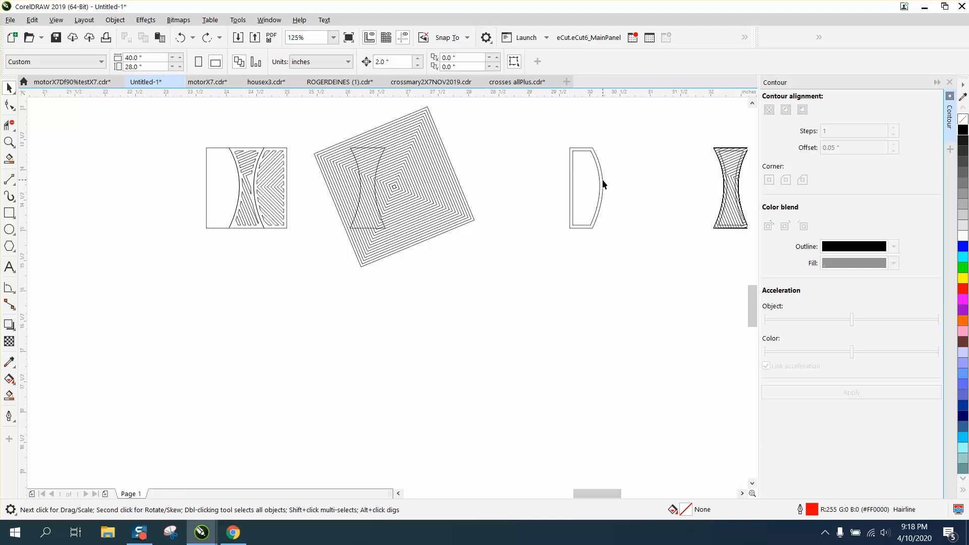
click(602, 180)
key(Left)
key(Left)
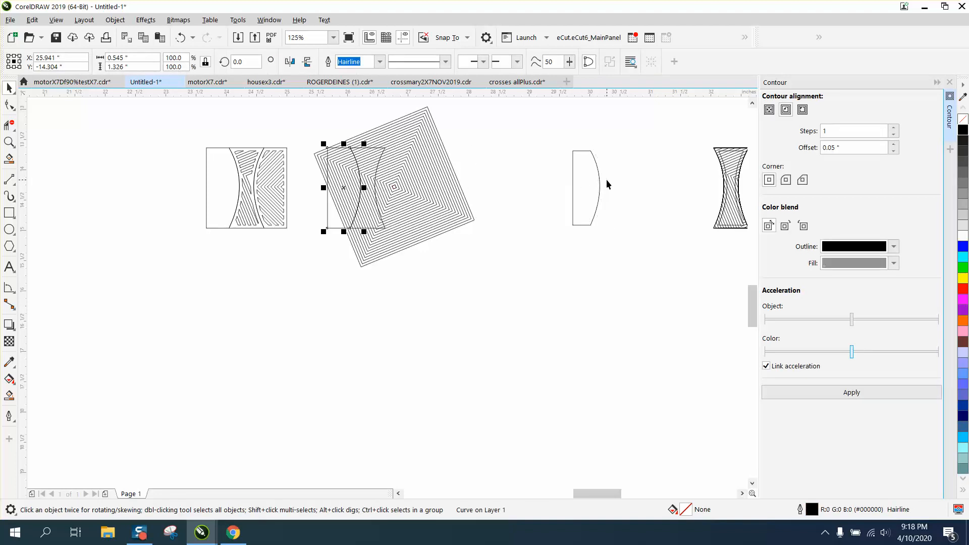
Move the concentric line group about 0.43 inch left over the section outline and set its rotation angle to 0 degrees
click(417, 188)
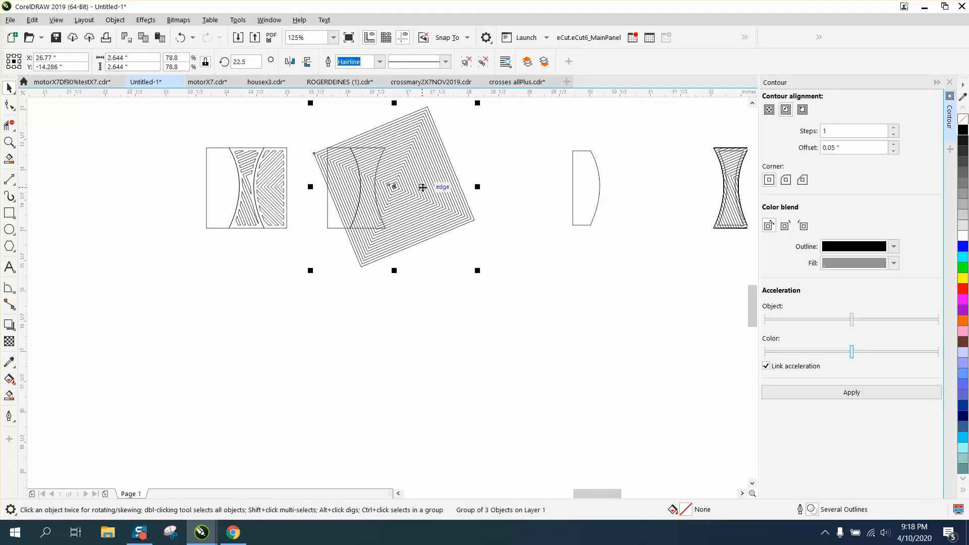
click(387, 305)
click(362, 228)
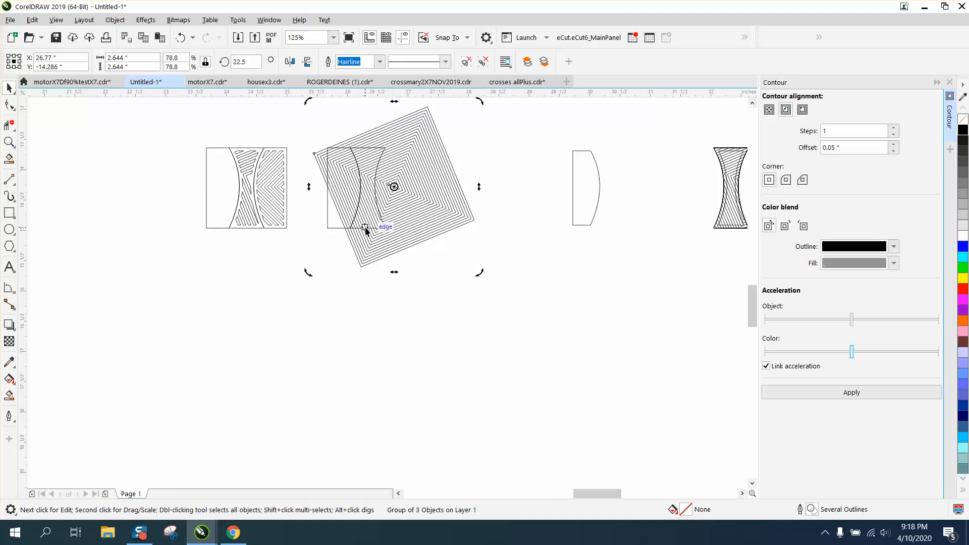
click(367, 229)
click(480, 297)
drag(458, 225, 431, 222)
click(239, 61)
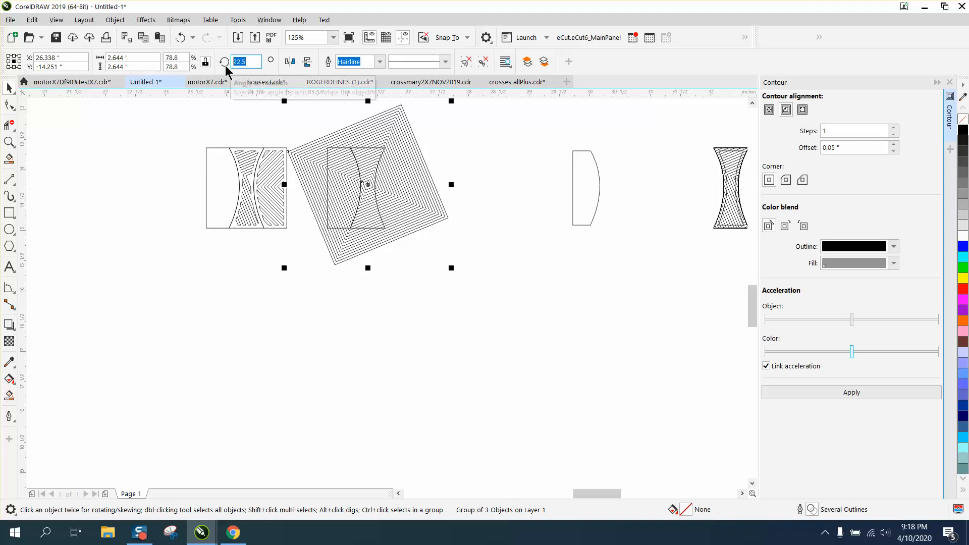
text(0)
key(Return)
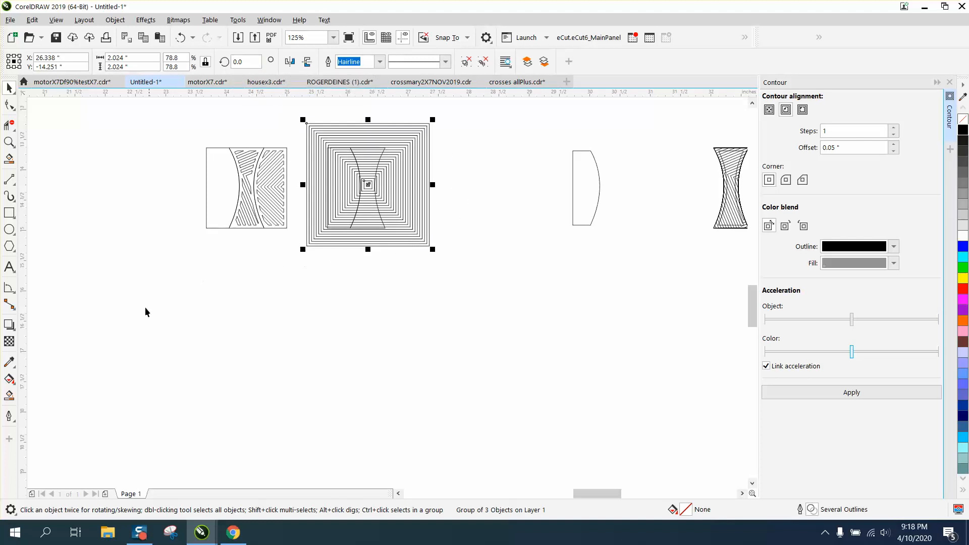
Move the hourglass-shaped middle-section outline 4 inches down, off the concentric line group
click(486, 165)
double_click(384, 150)
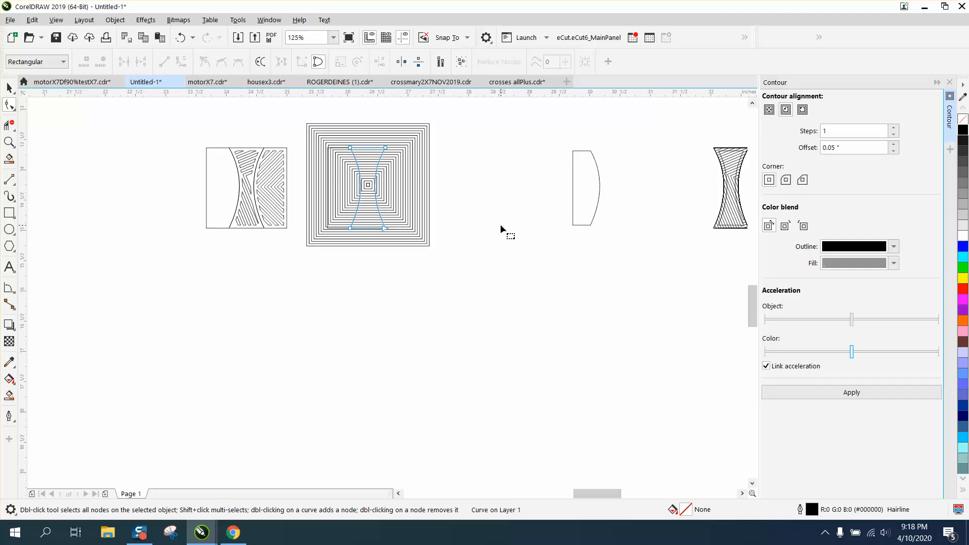
click(8, 87)
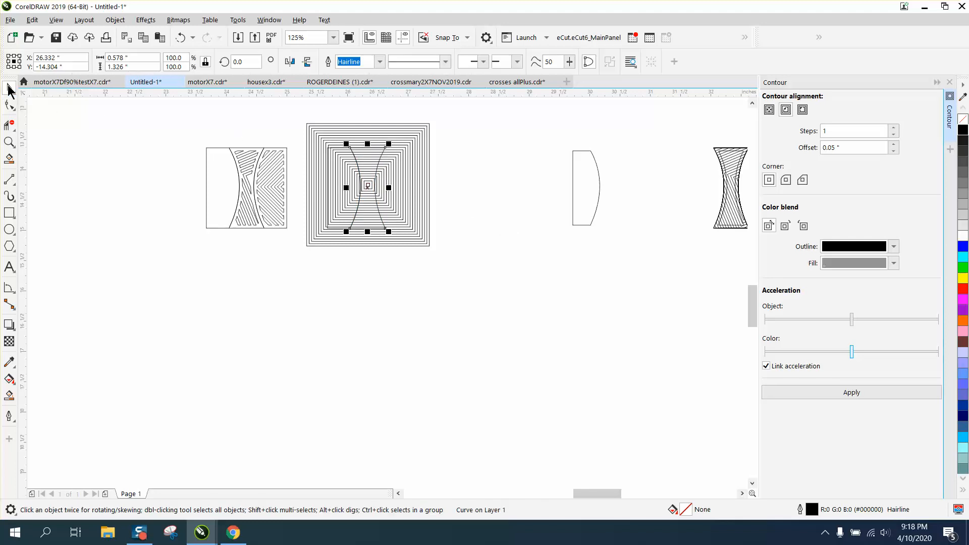
key(Down)
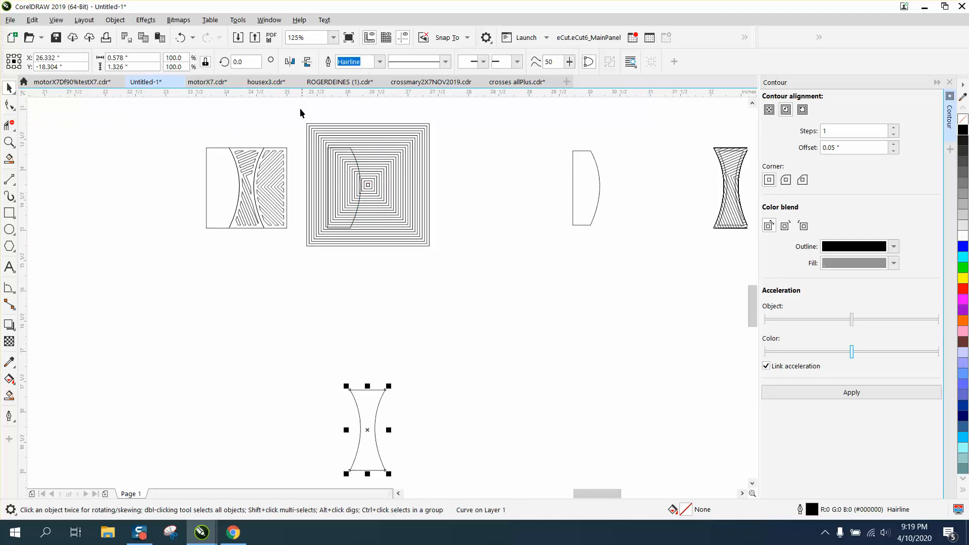
Intersect the concentric line group with the left-section outline and nudge the resulting group 4 inches right onto the inner contour
drag(300, 112, 429, 267)
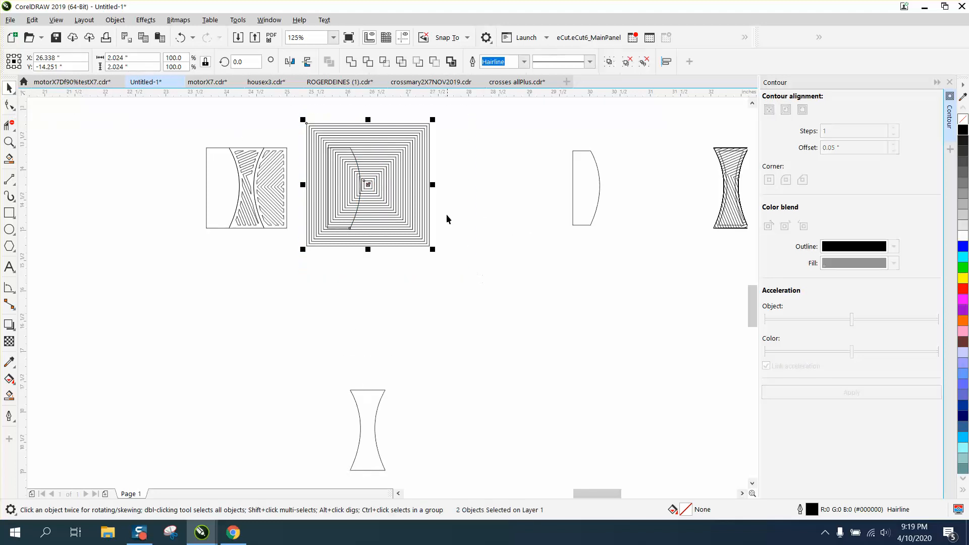
click(387, 64)
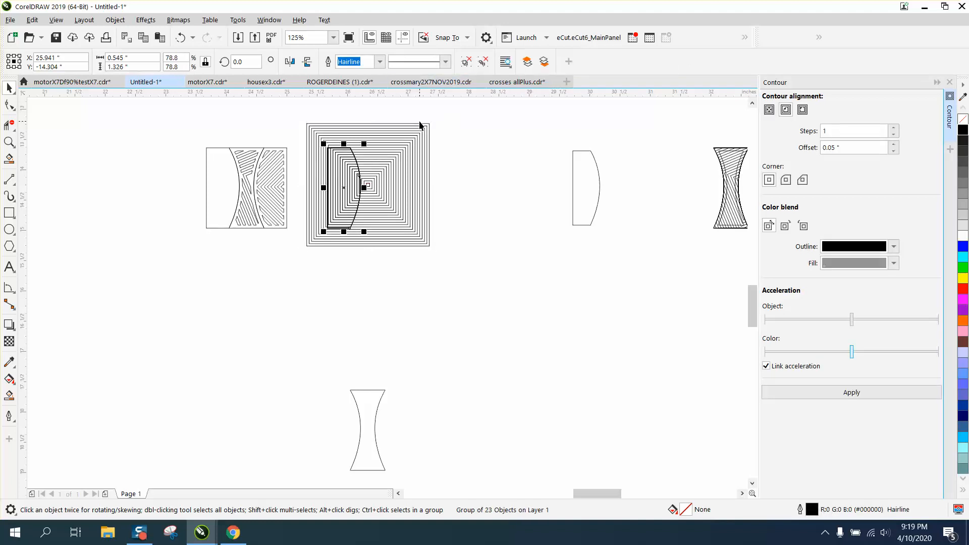
key(Right)
key(Right)
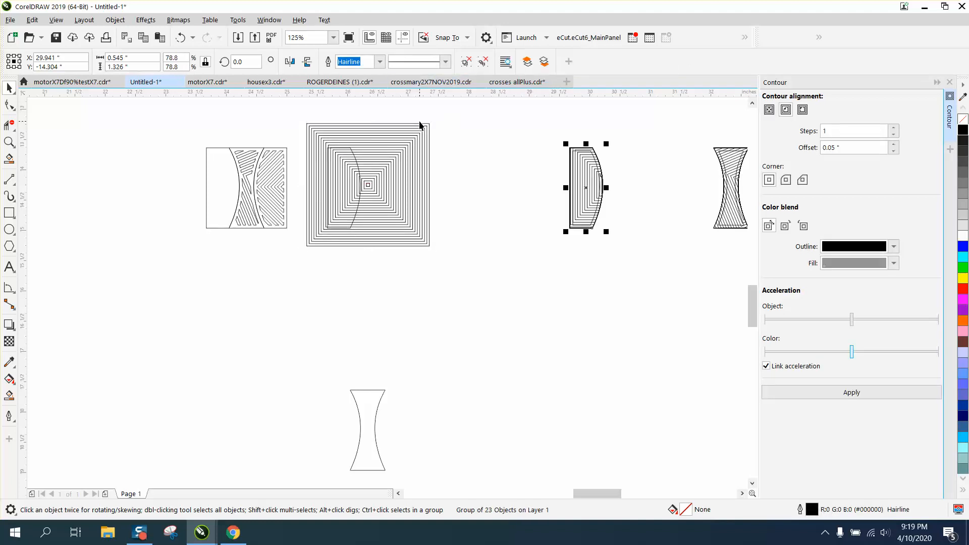
Smart-fill six alternating stripes inside the left-section inner contour with yellow and no outline
click(9, 142)
drag(583, 140, 659, 273)
click(9, 395)
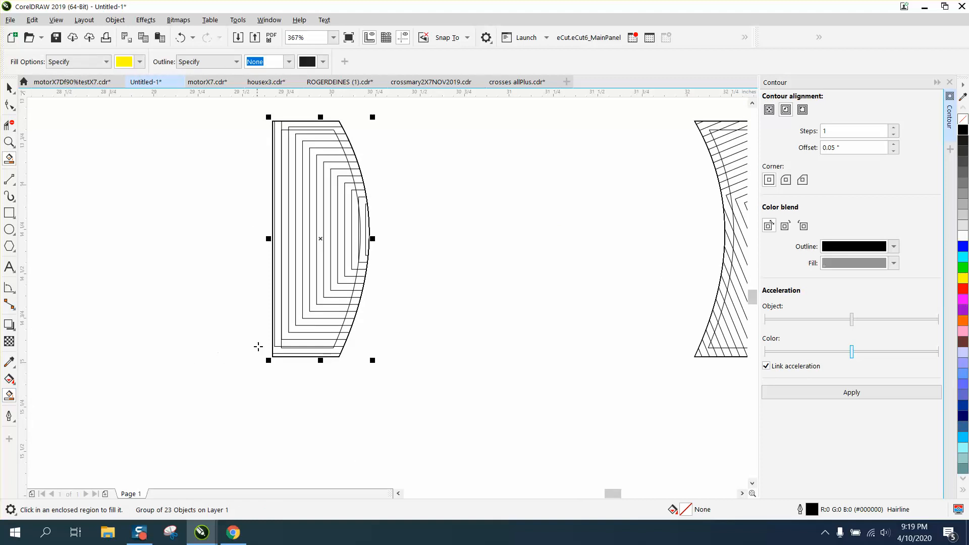
click(307, 343)
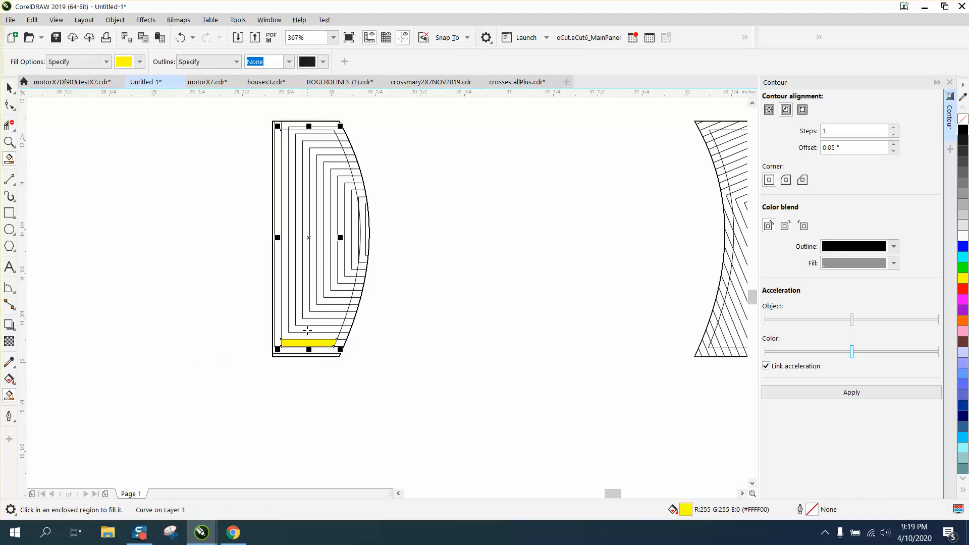
click(307, 330)
click(315, 312)
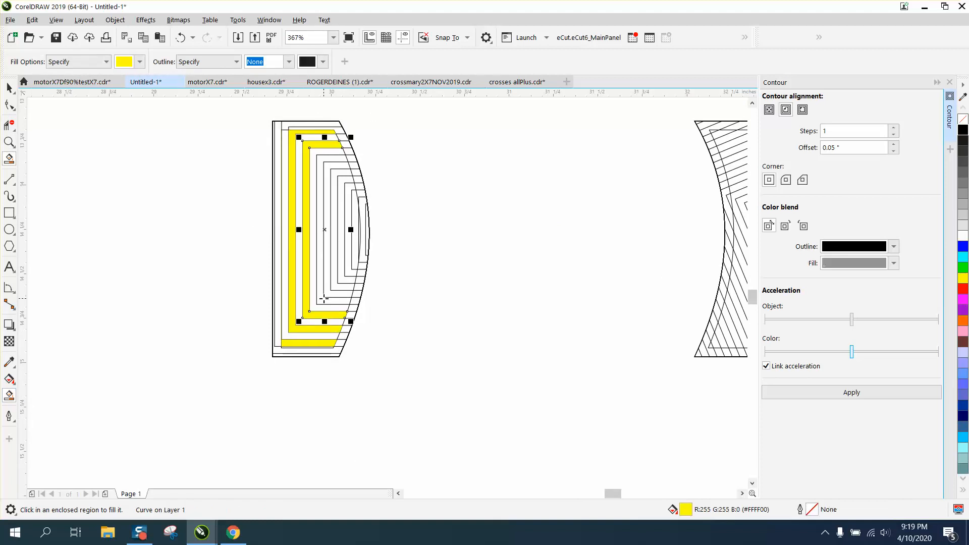
click(324, 298)
click(332, 288)
click(349, 269)
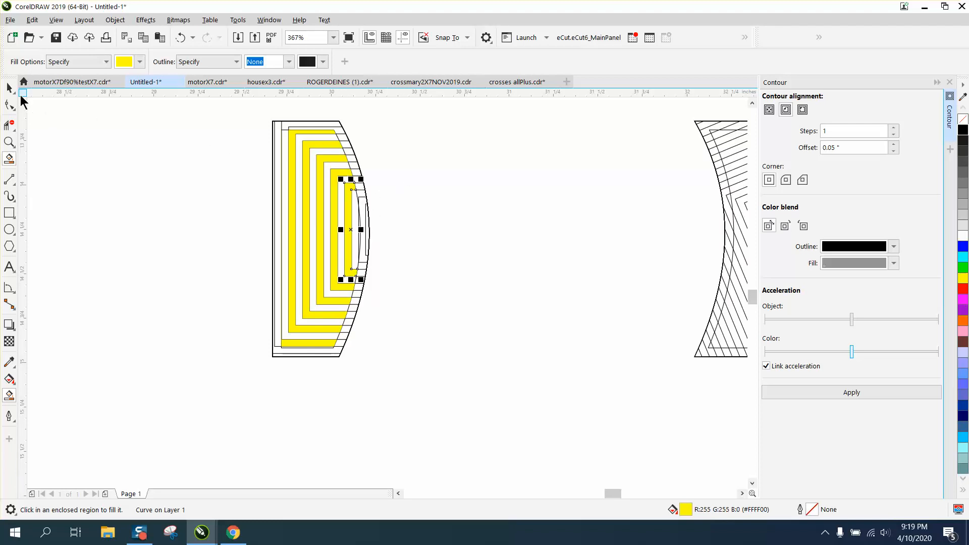
Nudge the intersected line group and the inner contour outline 2 inches right, away from the yellow stripes
click(9, 88)
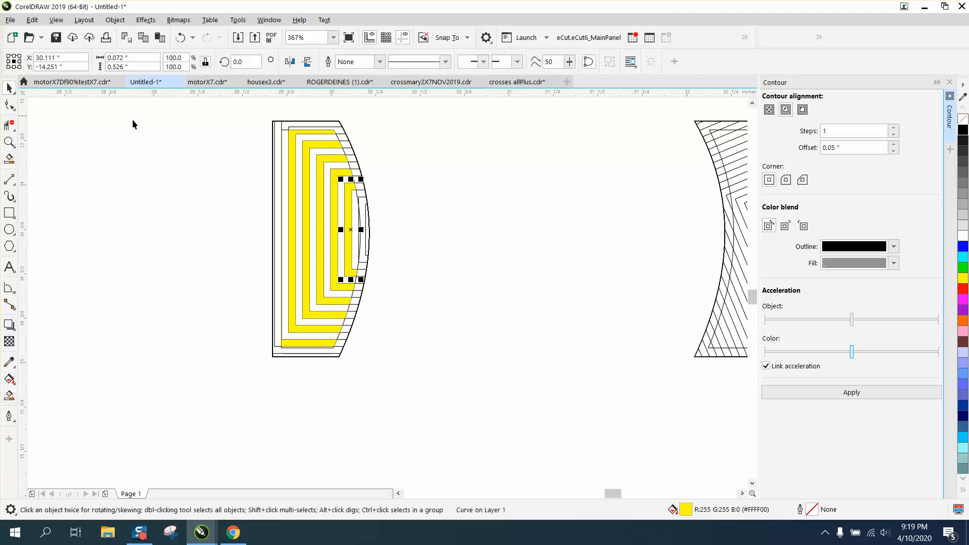
click(344, 346)
key(Right)
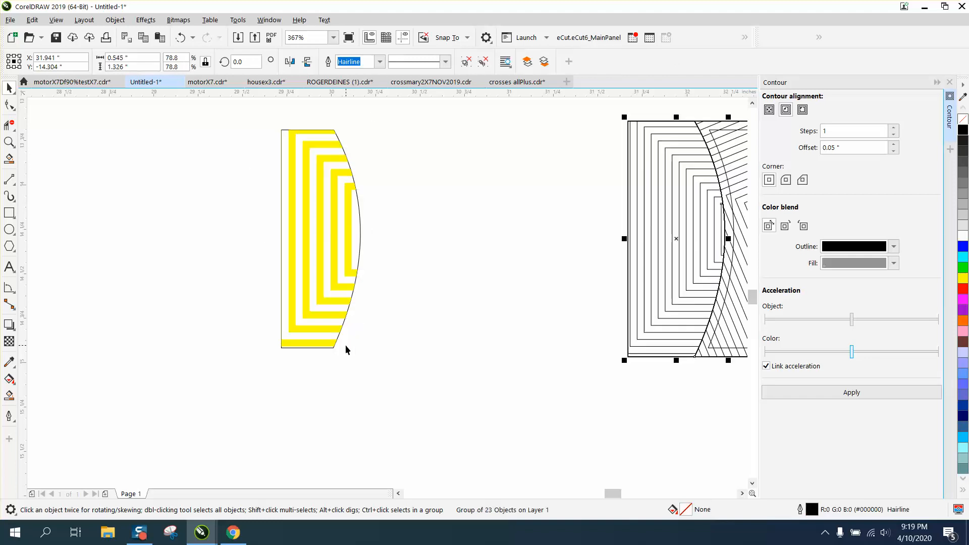
click(361, 248)
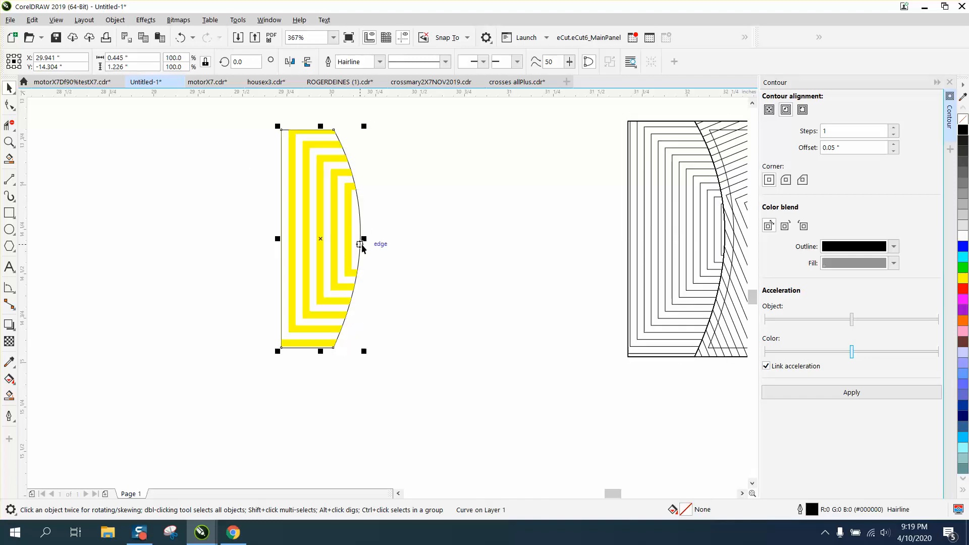
key(Right)
Give the six yellow stripes no fill and a black outline, and delete the outermost L-shaped stripe with Virtual Segment Delete
drag(255, 120, 421, 386)
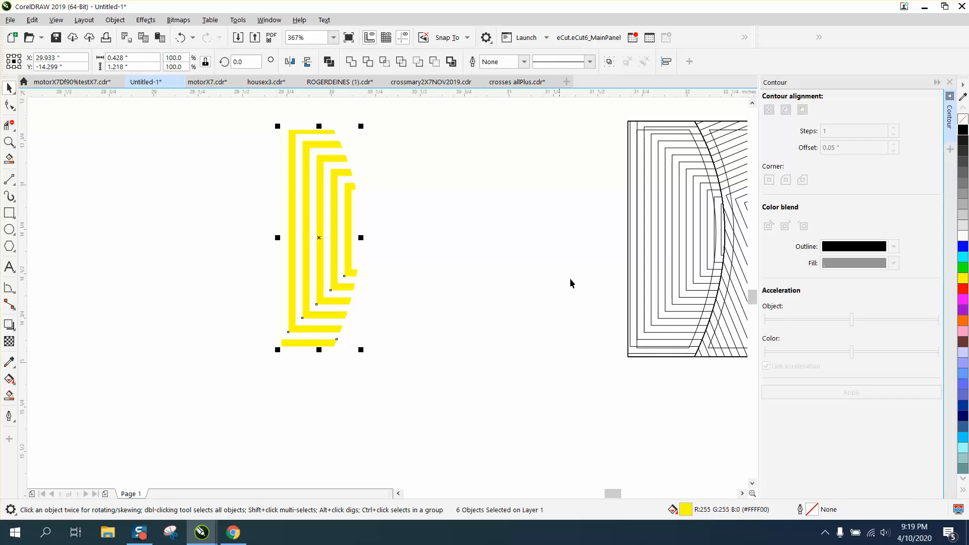
click(963, 118)
right_click(963, 130)
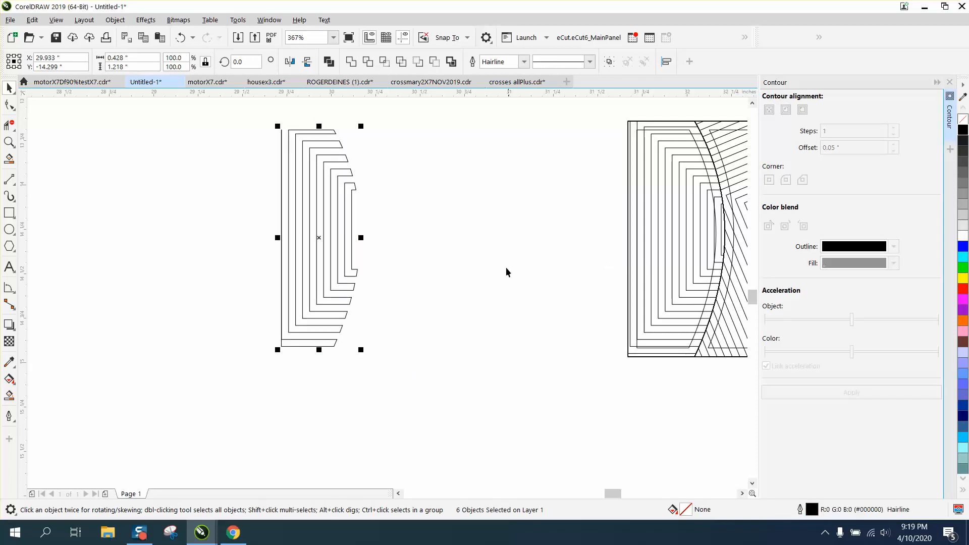
click(9, 125)
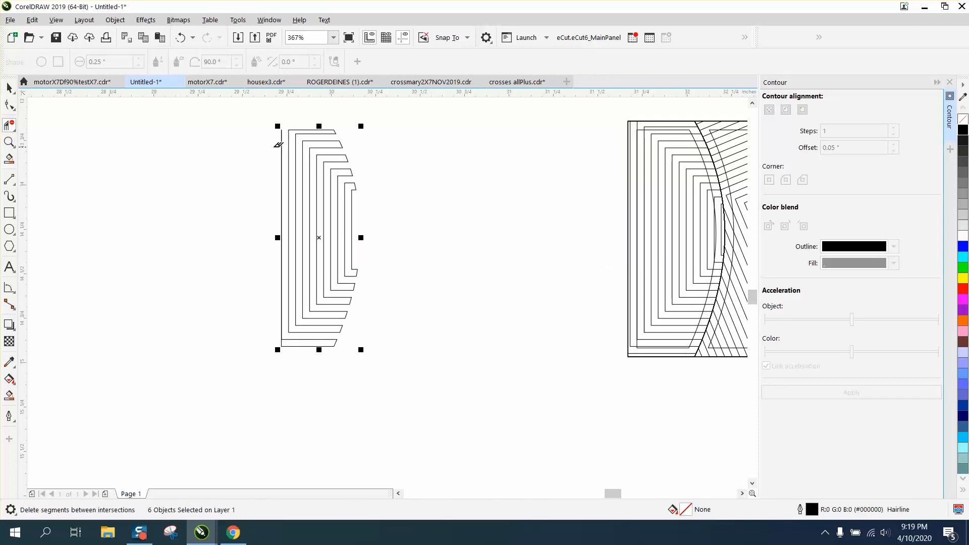
click(282, 143)
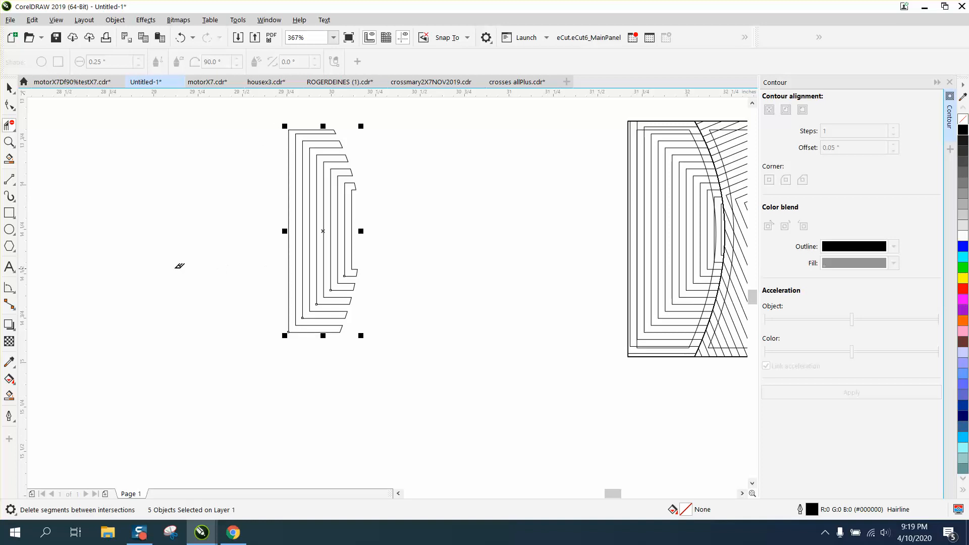
Nudge the five remaining stripes 6 inches left into the square's empty left section
click(9, 88)
scroll(565, 284, down, 2)
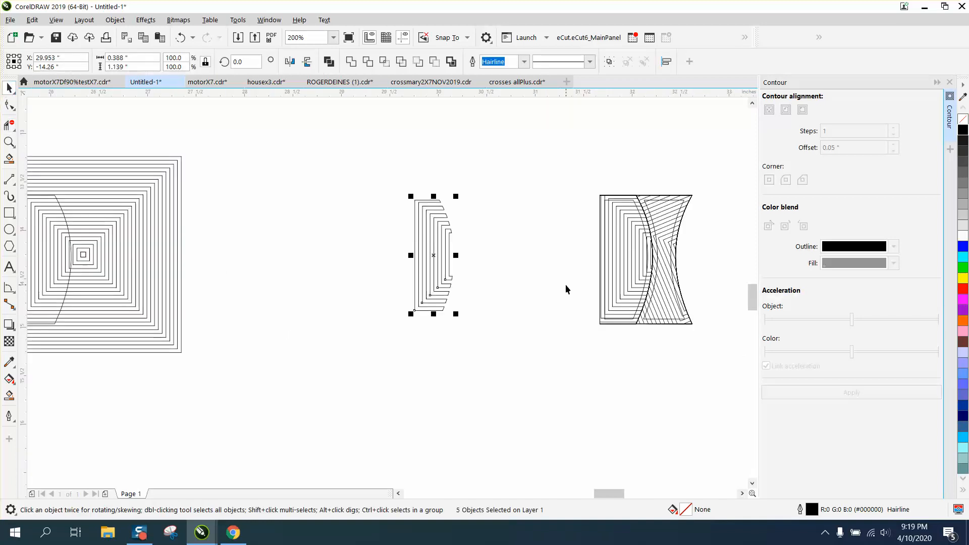
key(Left)
key(Left)
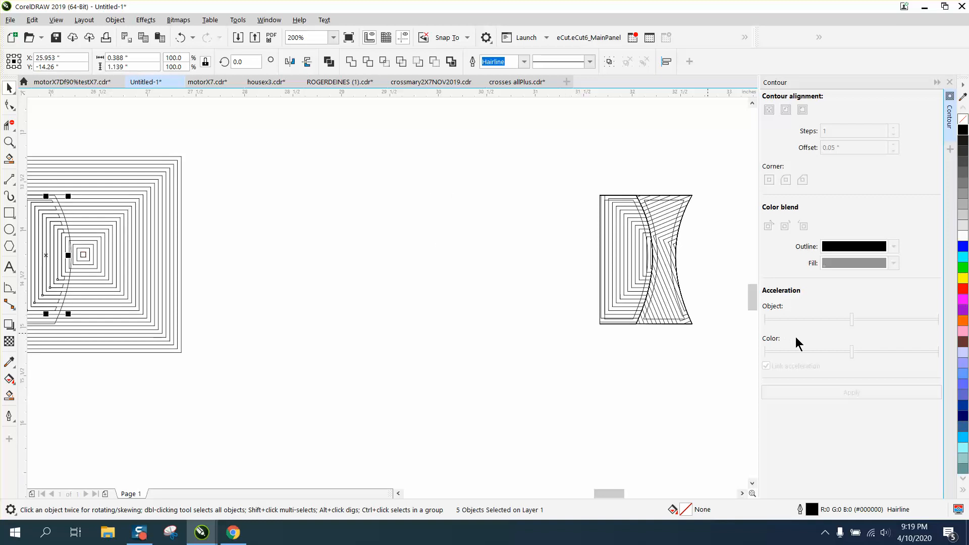
scroll(480, 319, down, 2)
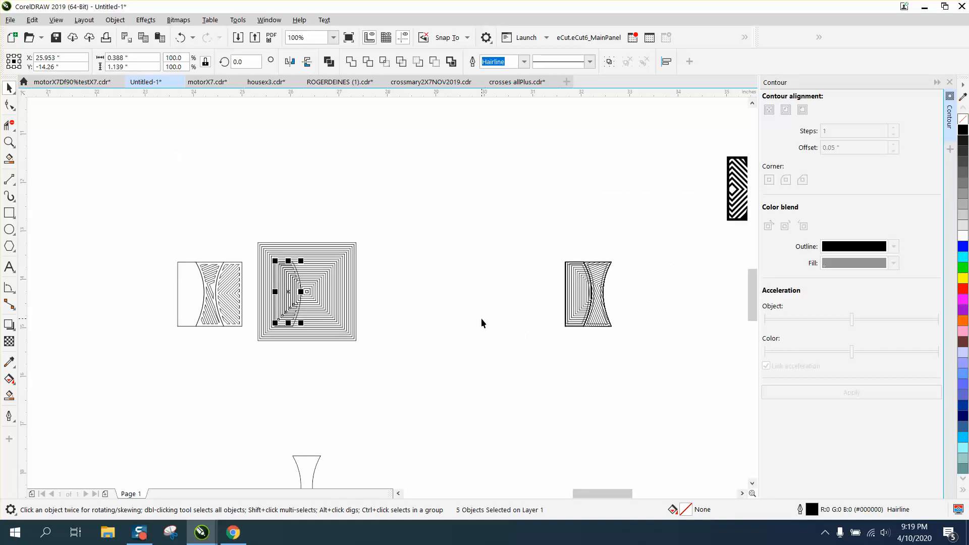
key(Left)
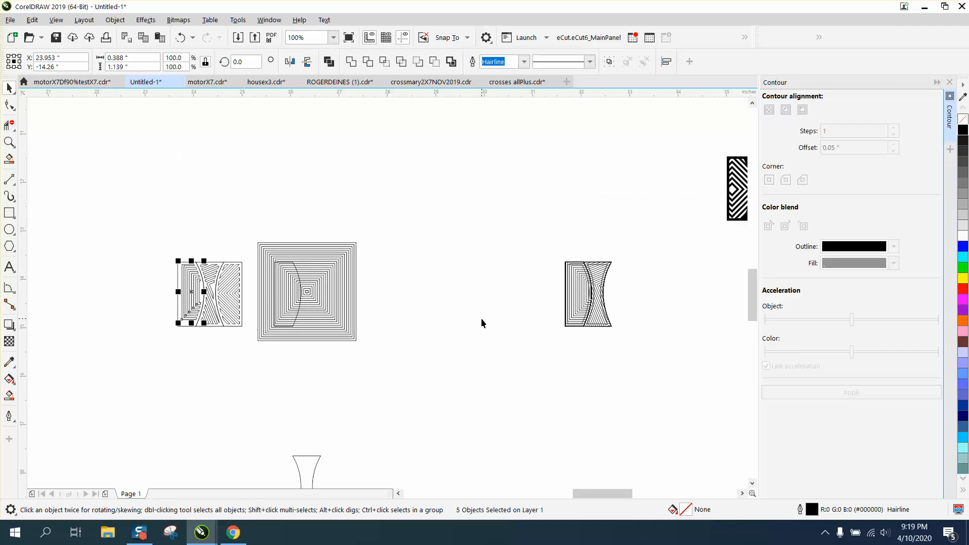
Delete the two curved divider lines between the square's striped sections with Virtual Segment Delete
click(9, 142)
drag(144, 222, 322, 388)
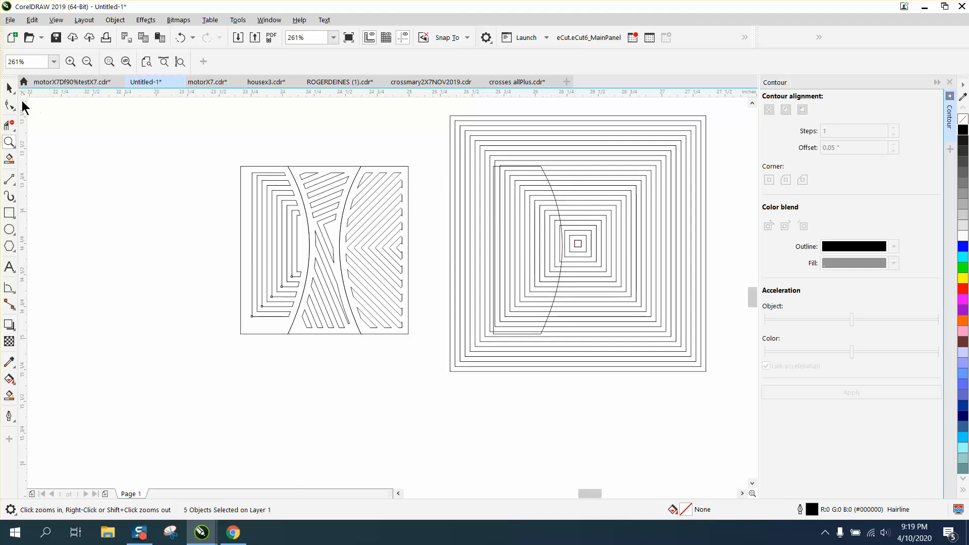
click(9, 88)
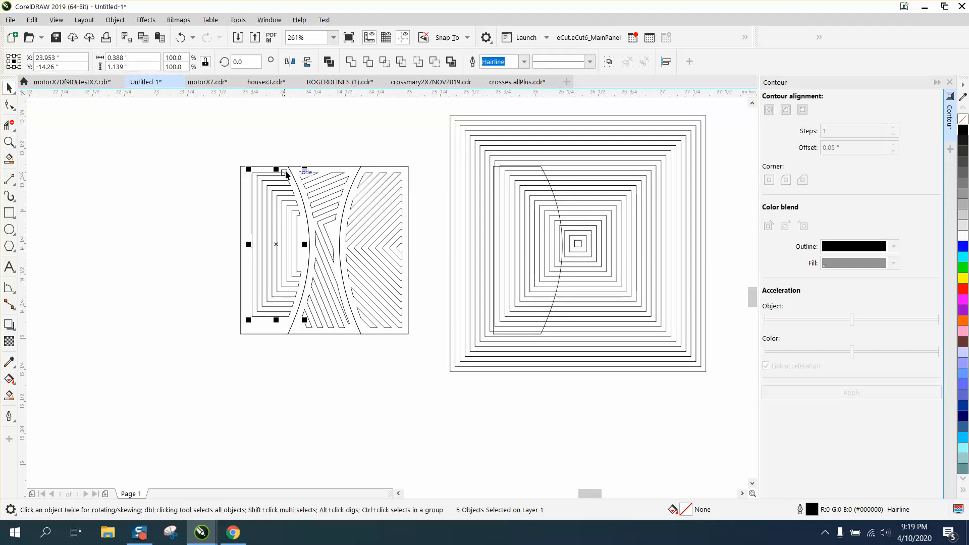
click(9, 161)
click(9, 125)
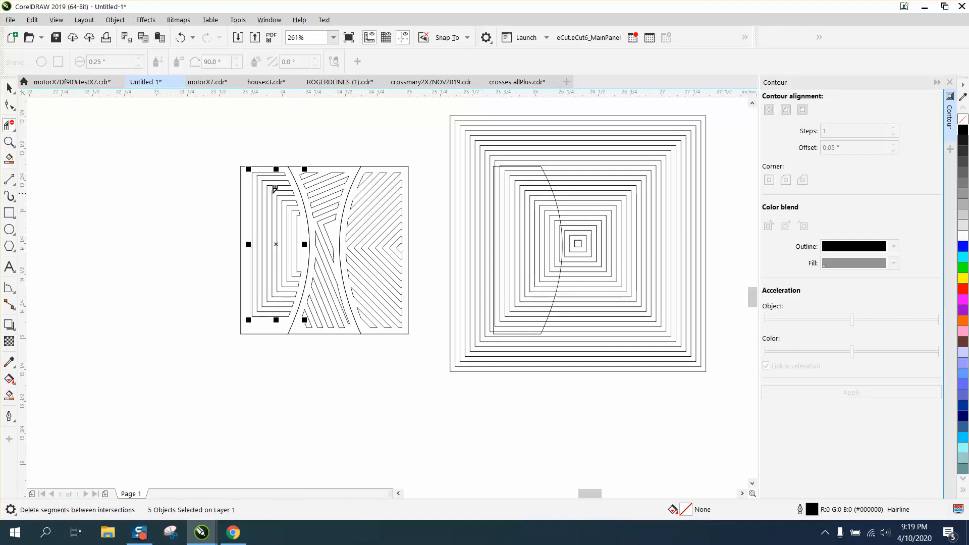
click(301, 183)
click(354, 180)
Smart-fill the square's background around the stripes and recolor the new shape black
click(9, 395)
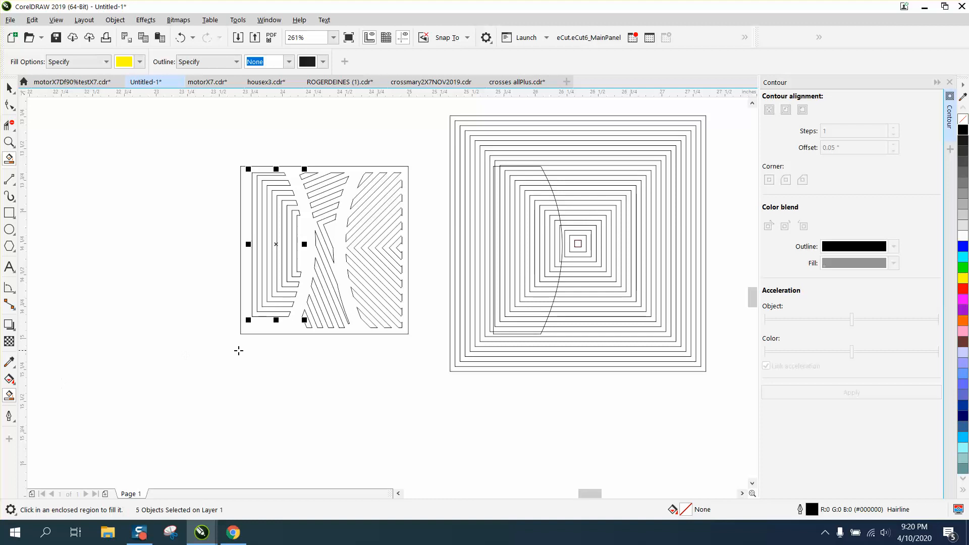
click(282, 331)
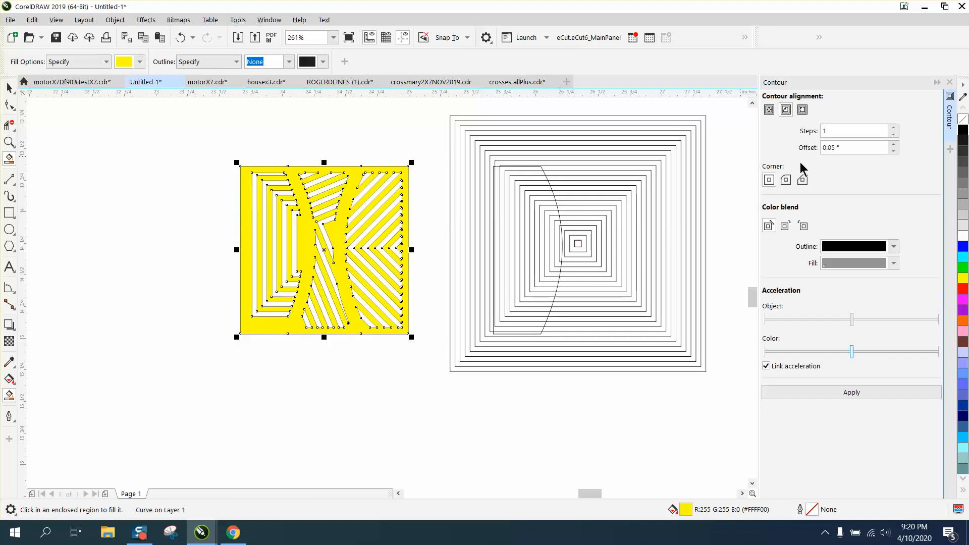
click(962, 129)
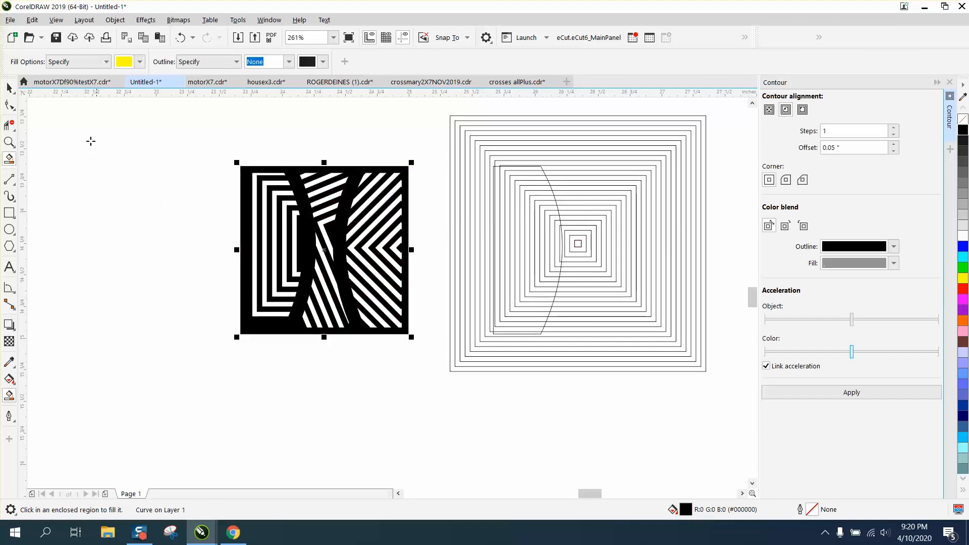
Move the black striped shape about 2.07 inches left of the original lines and give it no fill and a red outline
click(10, 88)
scroll(341, 235, down, 2)
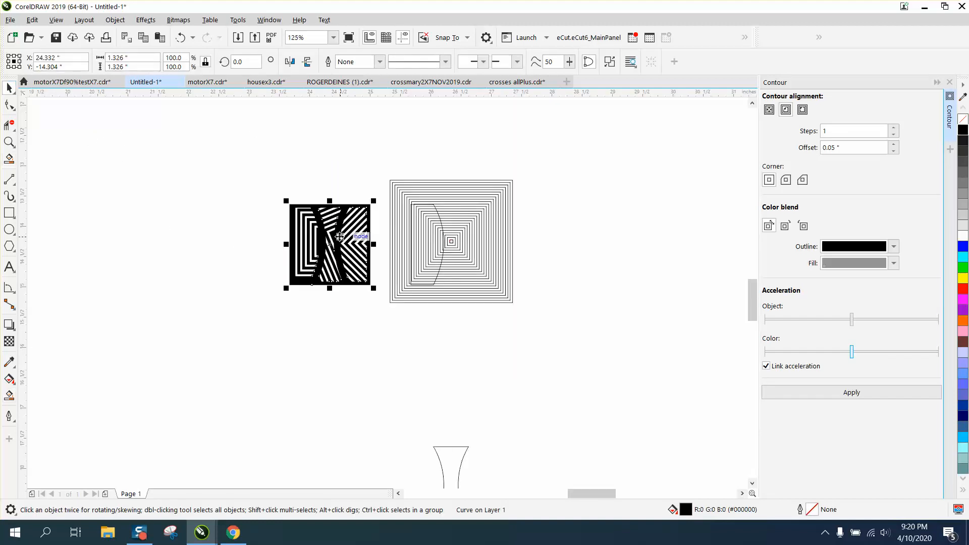
drag(340, 235, 214, 235)
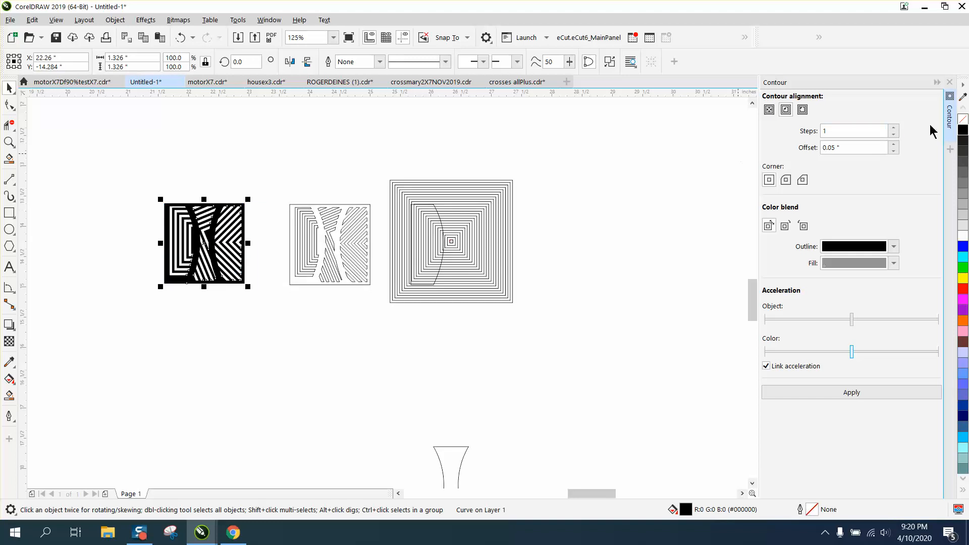
click(963, 119)
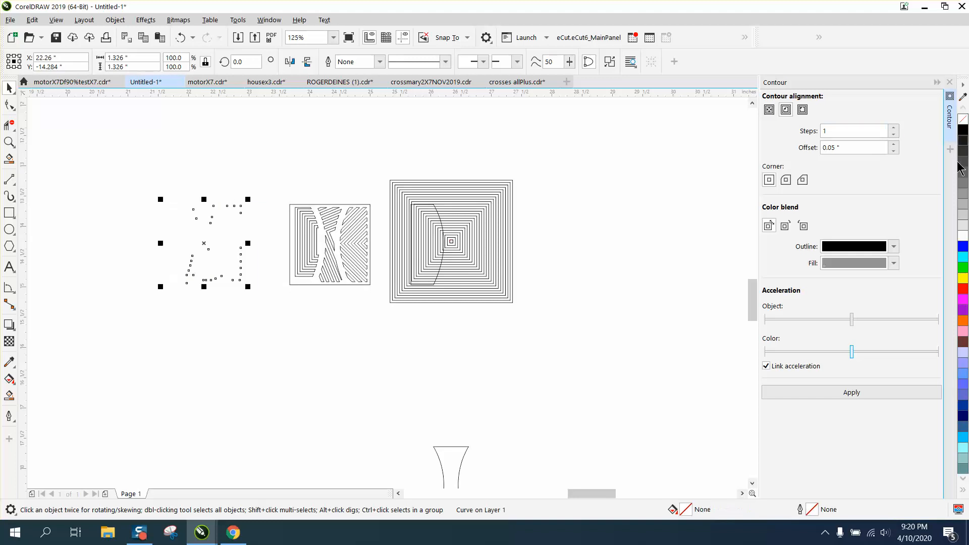
right_click(962, 288)
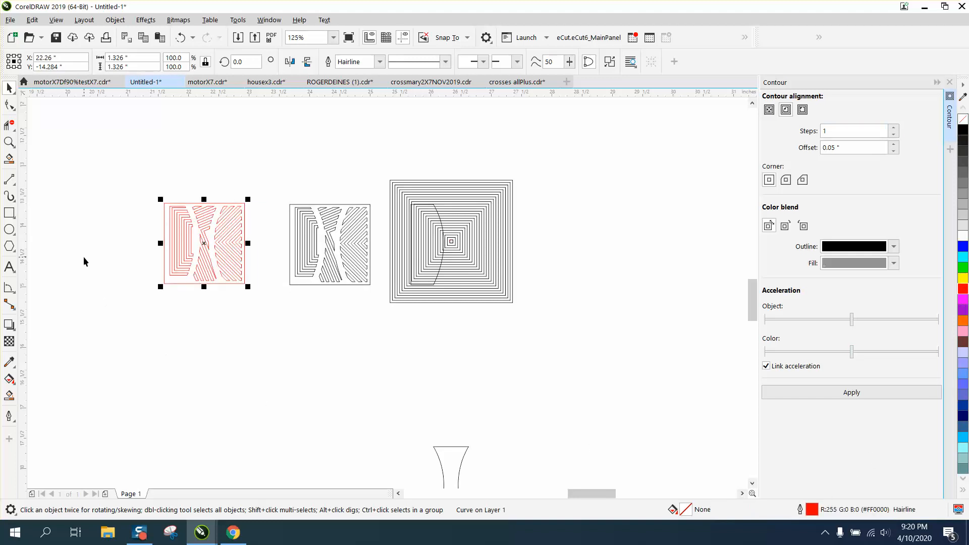
click(9, 141)
drag(151, 196, 289, 299)
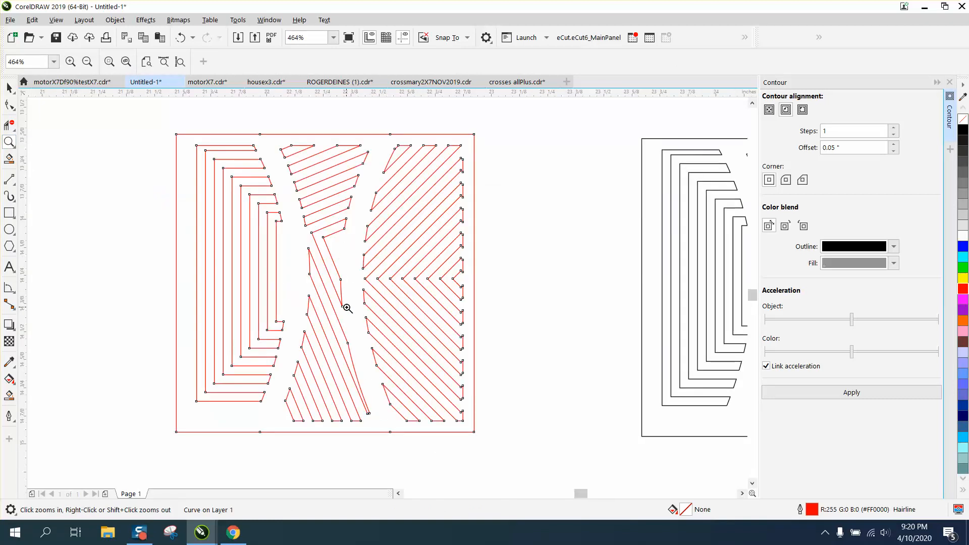
right_click(294, 288)
drag(216, 181, 410, 386)
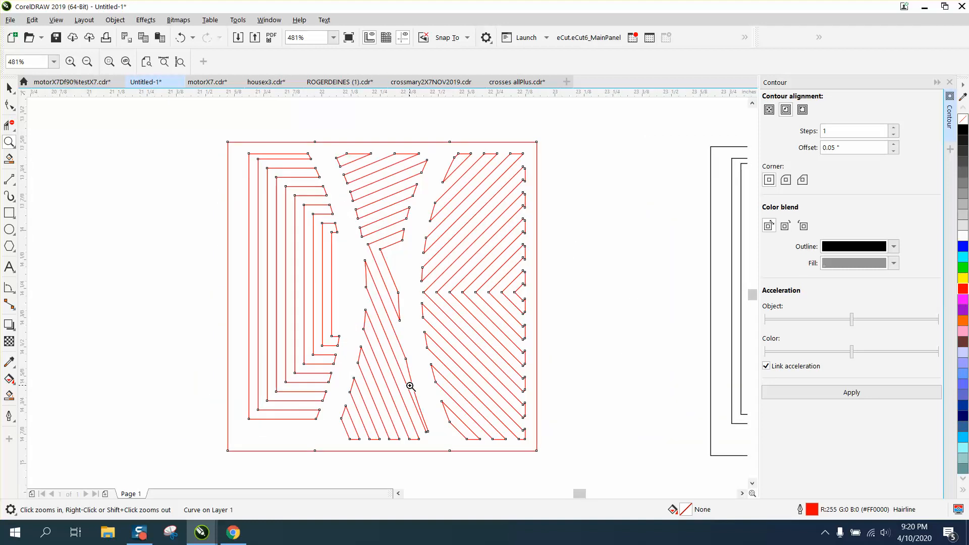